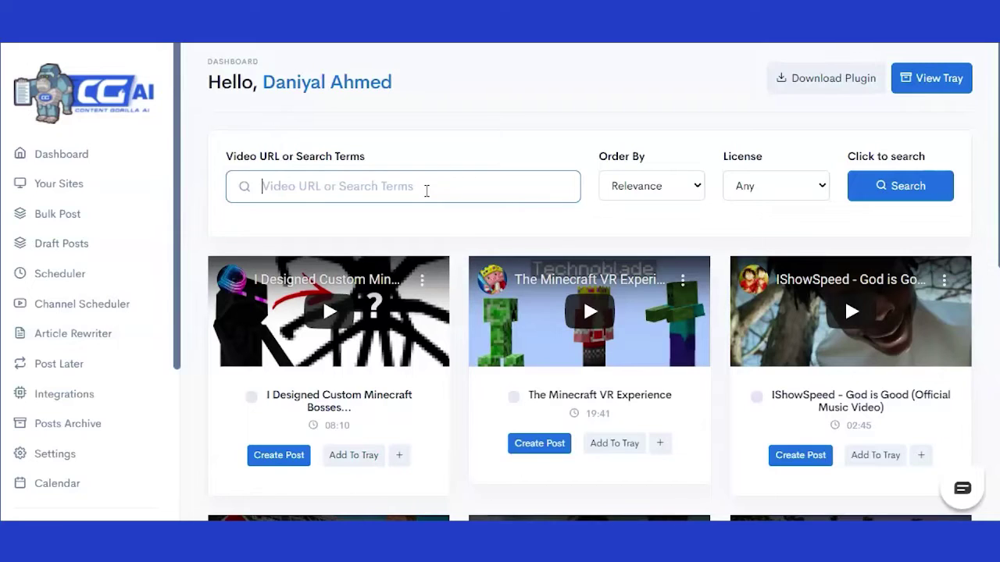
Search for videos using the suggested term "what are nfts gary vee".
type("What are NFTs gary vee")
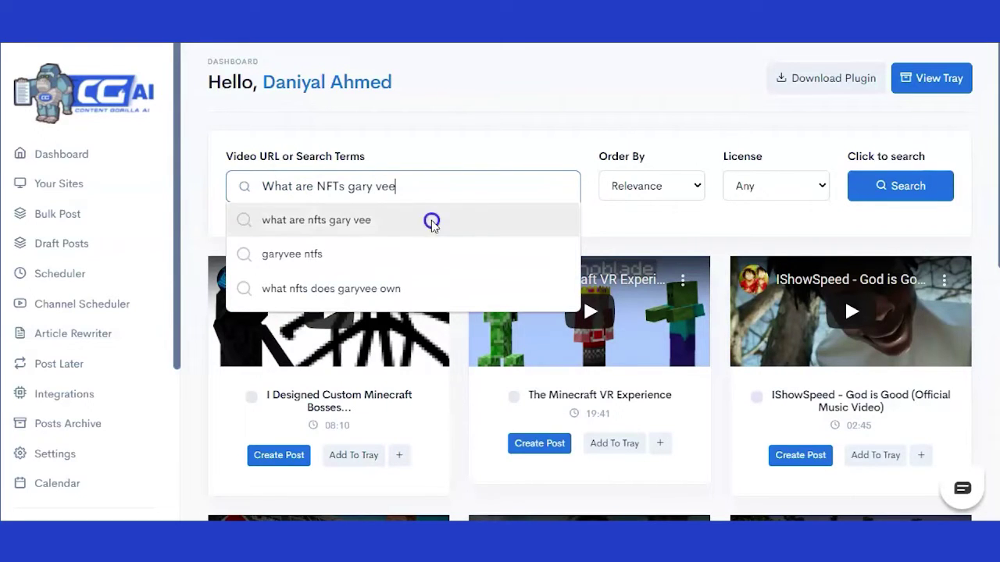
left_click(431, 221)
left_click(919, 173)
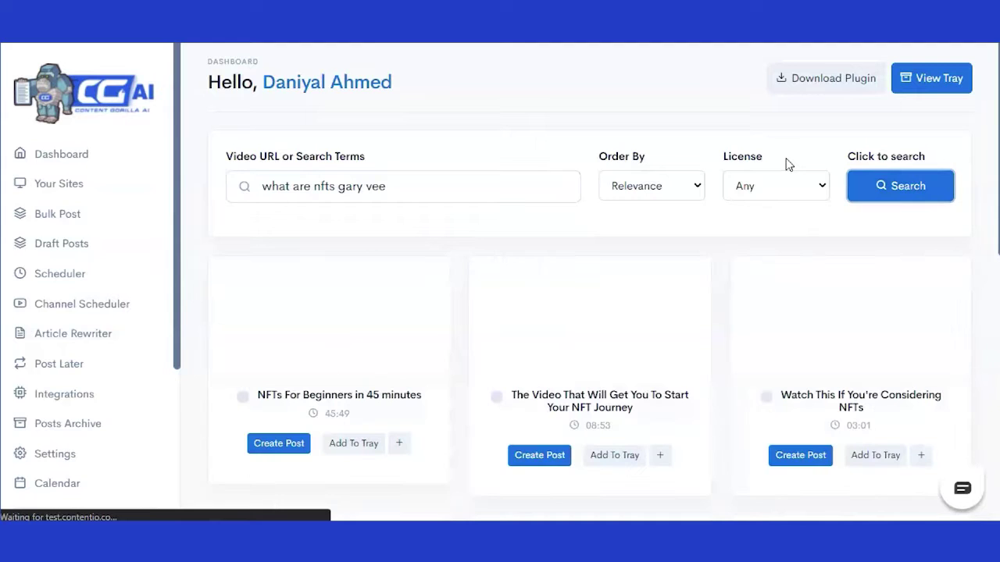
Create a post from "The Video That Will Get You To Start Your NFT Journey" and open its content download options.
scroll(522, 157, "down", 1)
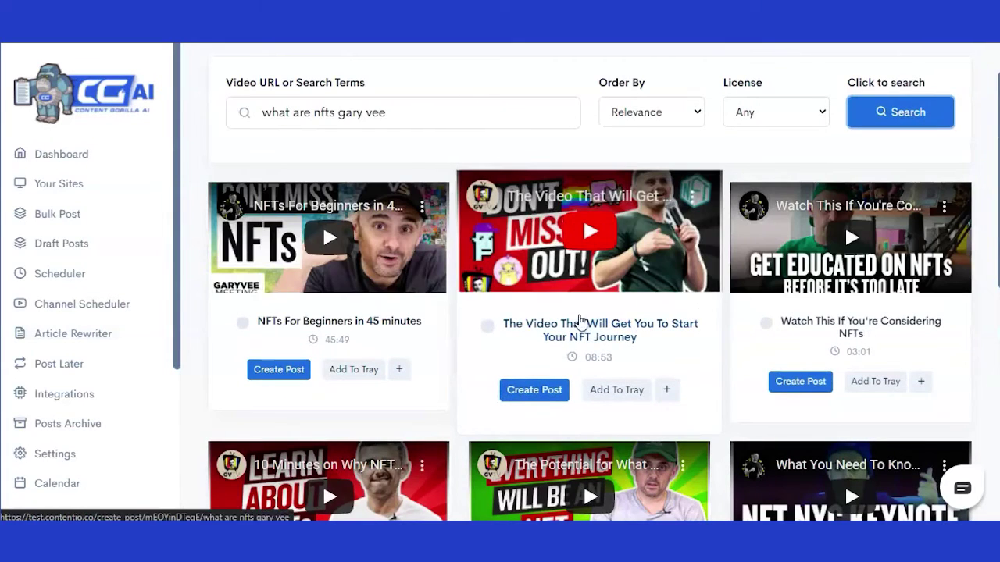
left_click(523, 393)
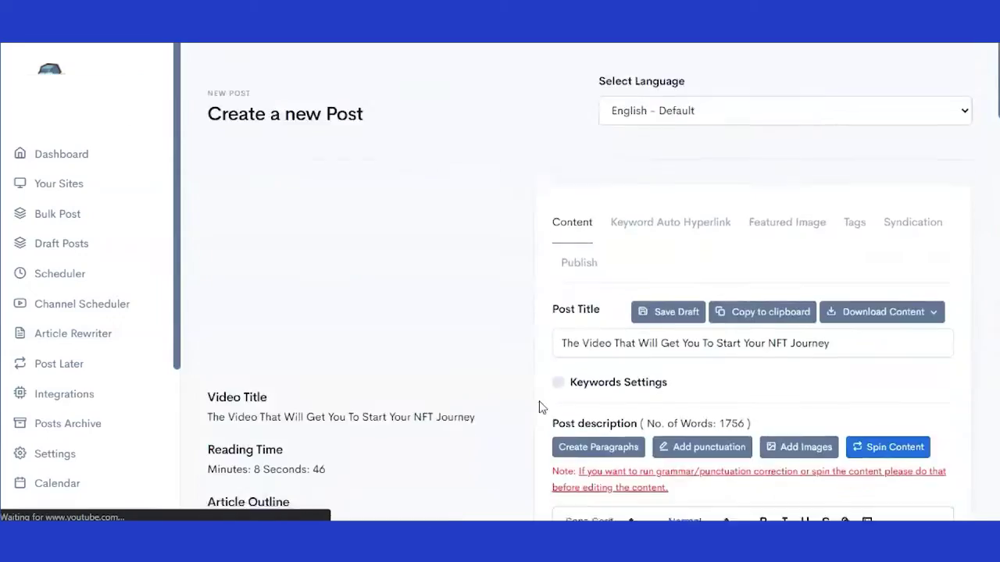
scroll(536, 408, "down", 15)
scroll(547, 435, "up", 3)
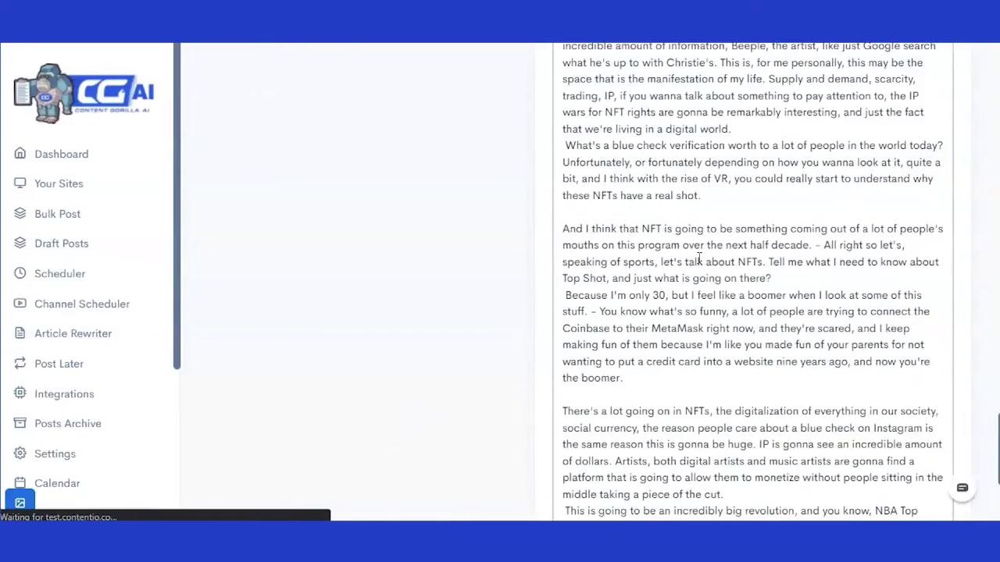
scroll(490, 241, "up", 10)
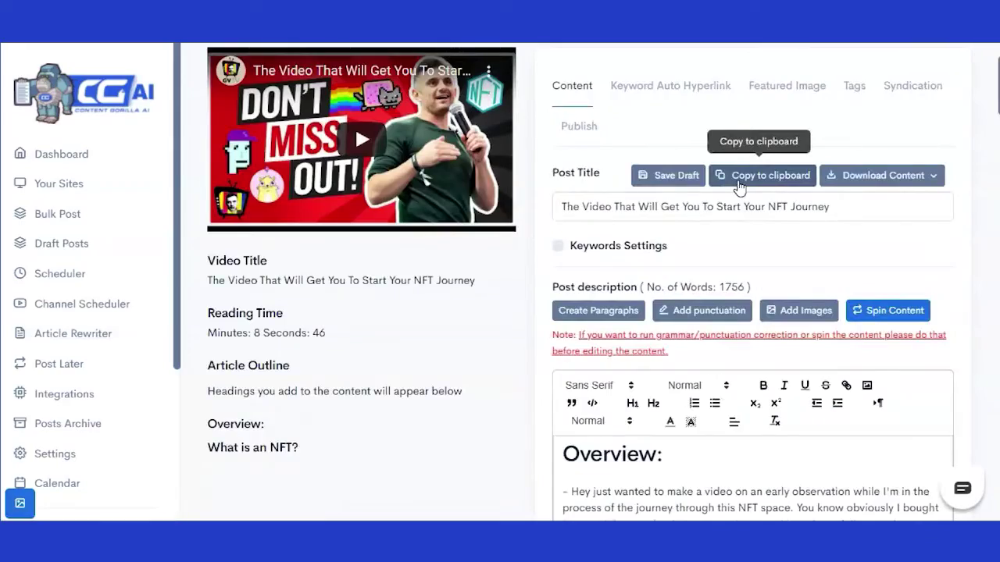
left_click(862, 170)
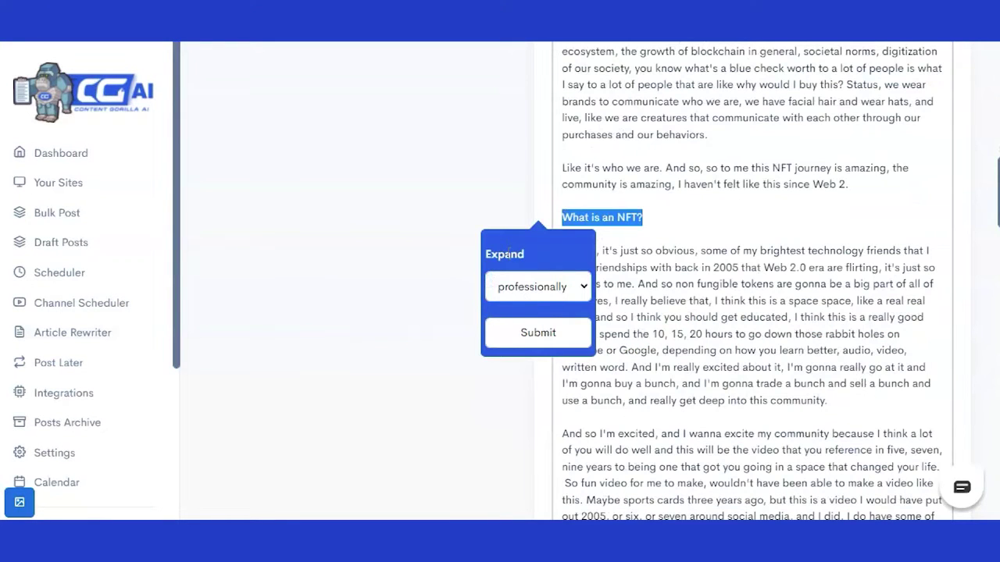
View the Expand tone choices for the "What is an NFT?" heading and the post's Syndication settings.
left_click(538, 285)
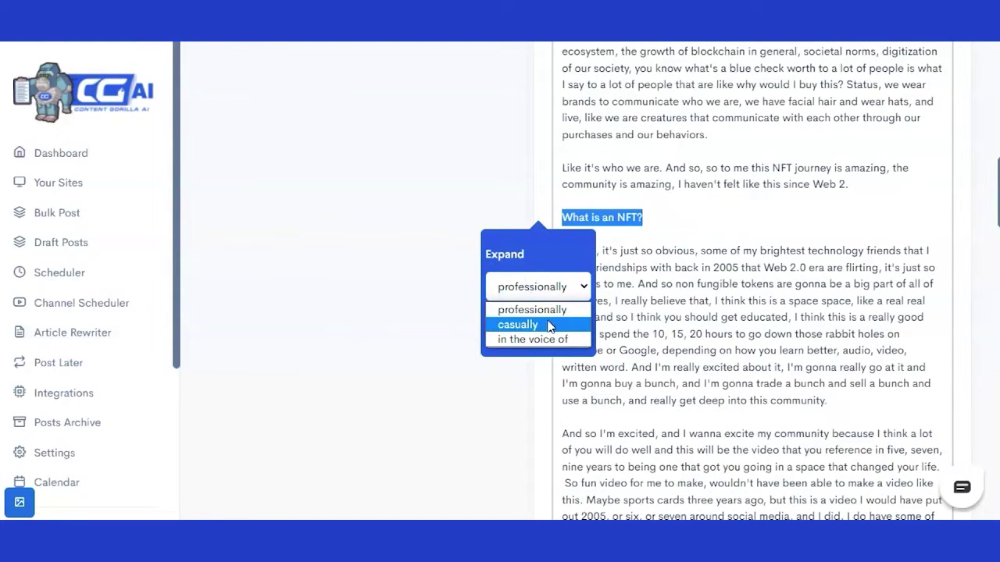
left_click(899, 139)
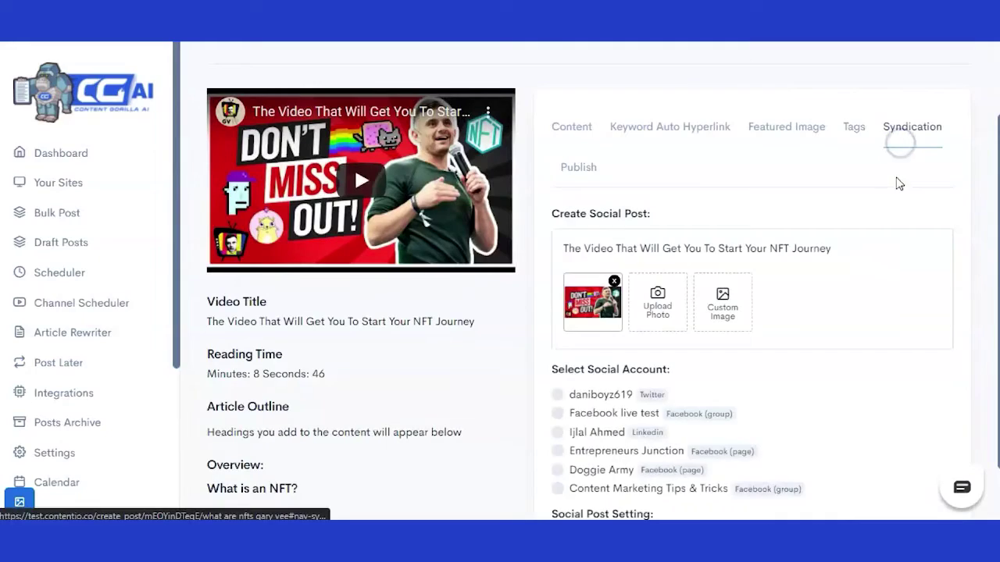
scroll(898, 200, "down", 1)
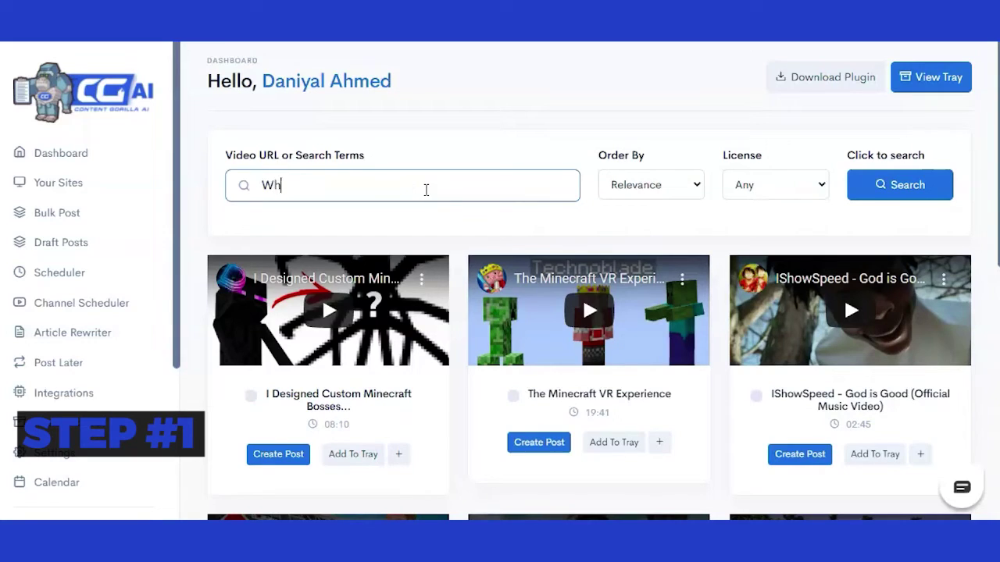
key("BackSpace")
key("BackSpace")
type("FT")
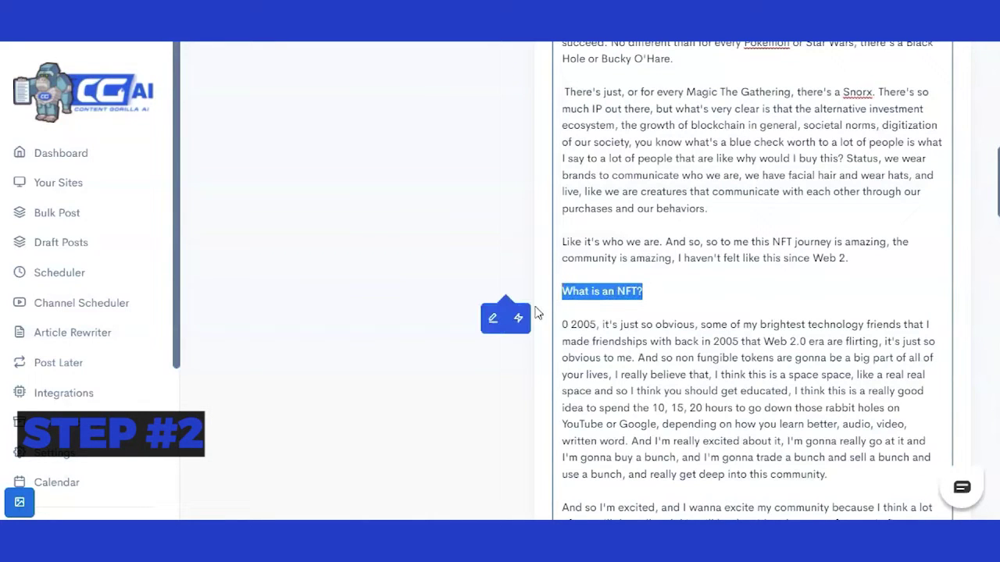
Open the Expand options for the "What is an NFT?" heading and look over the NFT post's text and Syndication settings.
left_click(492, 320)
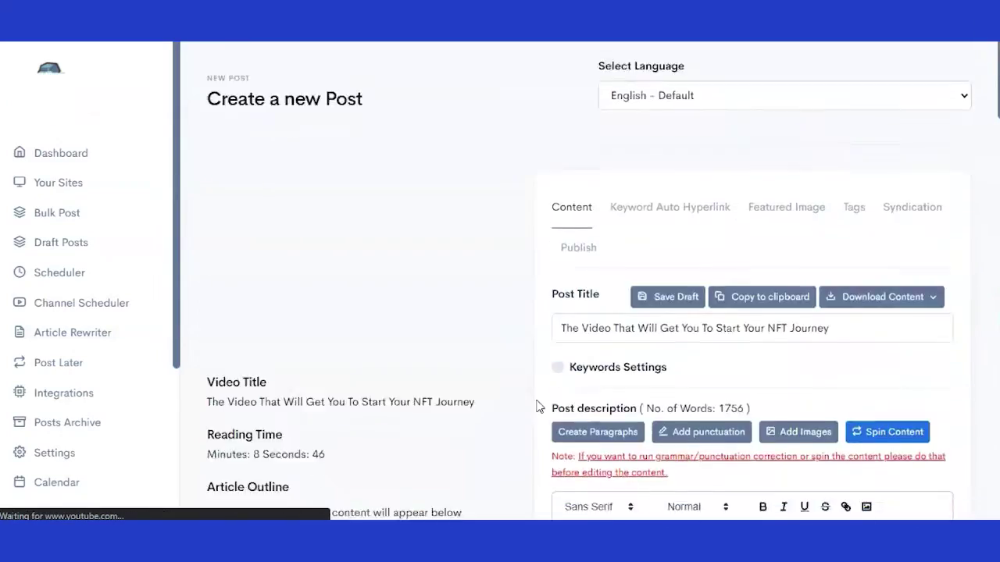
scroll(539, 414, "down", 10)
scroll(536, 430, "up", 4)
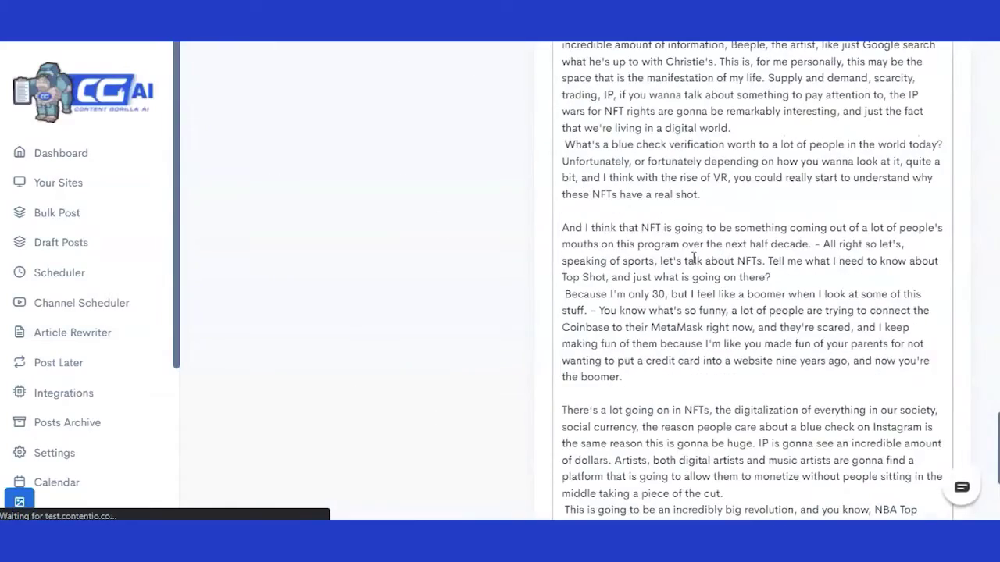
scroll(489, 237, "up", 10)
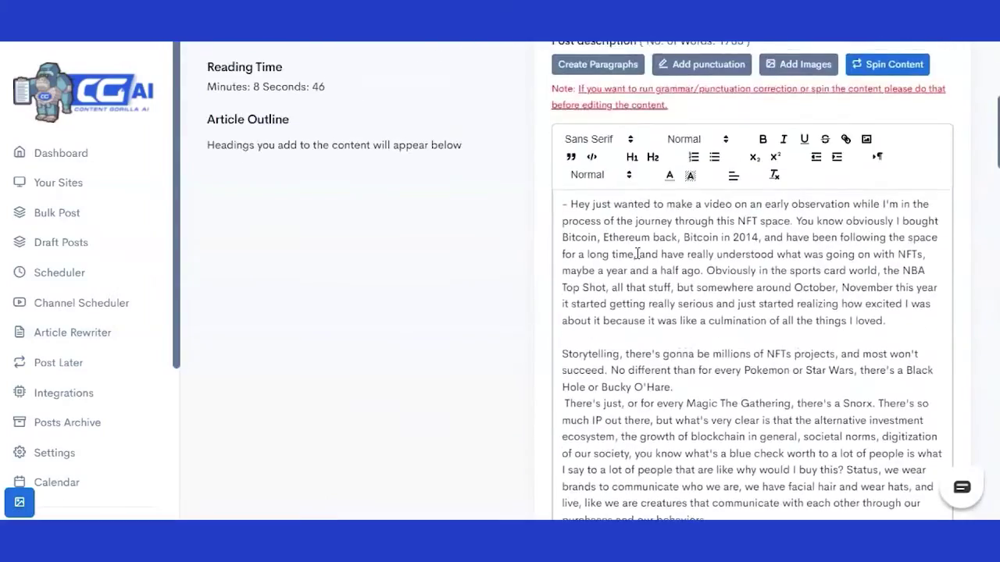
scroll(594, 272, "up", 5)
scroll(594, 272, "down", 5)
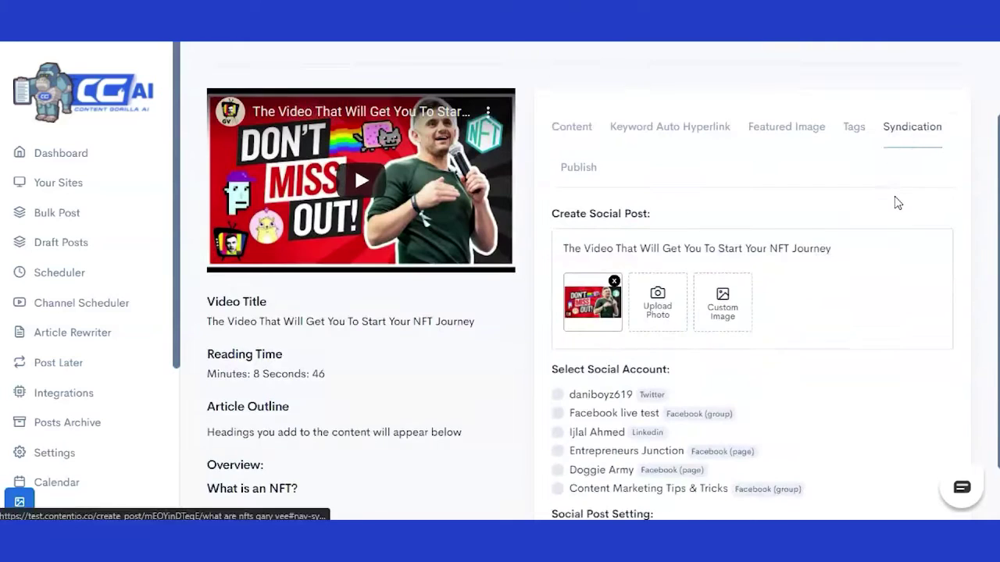
scroll(895, 201, "down", 1)
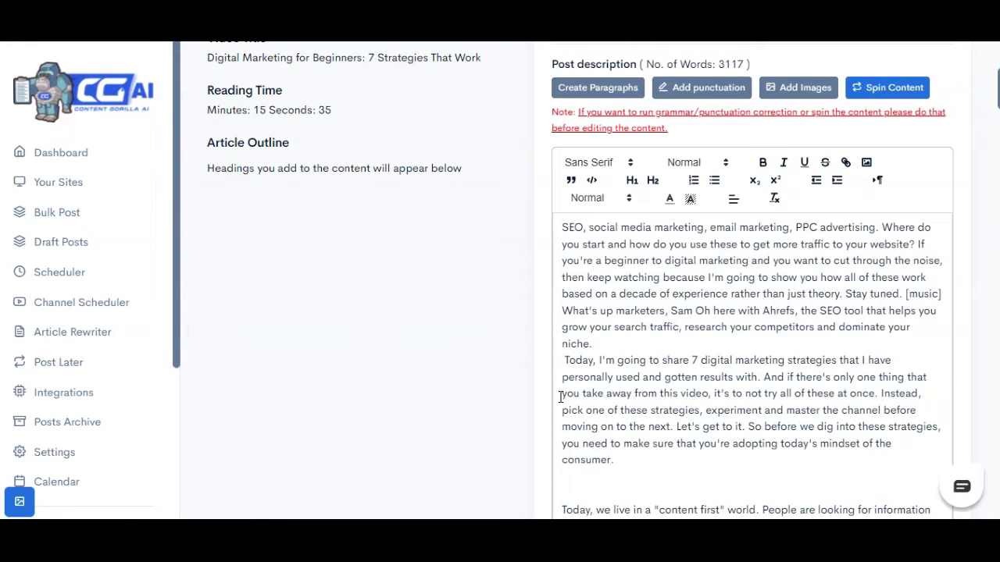
Add blank lines before the paragraph starting "Today, I'm going to share 7 digital marketing strategies" in the post description.
scroll(695, 344, "up", 5)
scroll(694, 357, "down", 7)
left_click(672, 328)
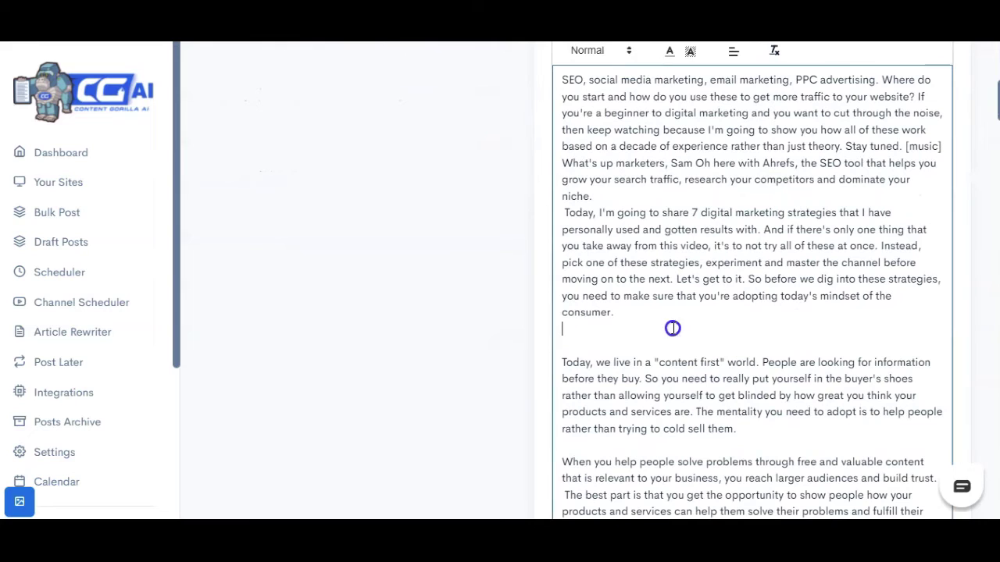
left_click(609, 194)
key("Return")
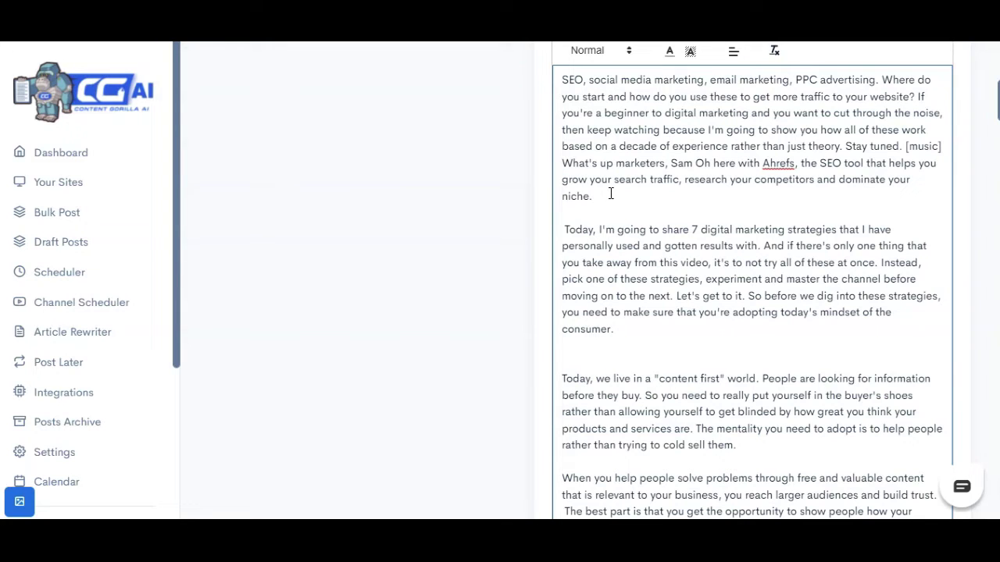
scroll(643, 234, "down", 1)
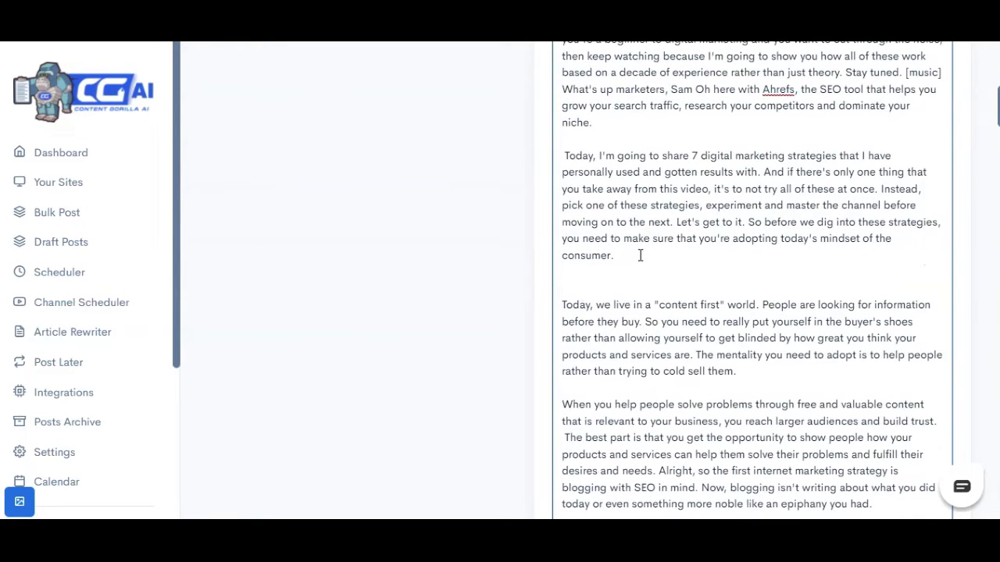
scroll(619, 258, "up", 1)
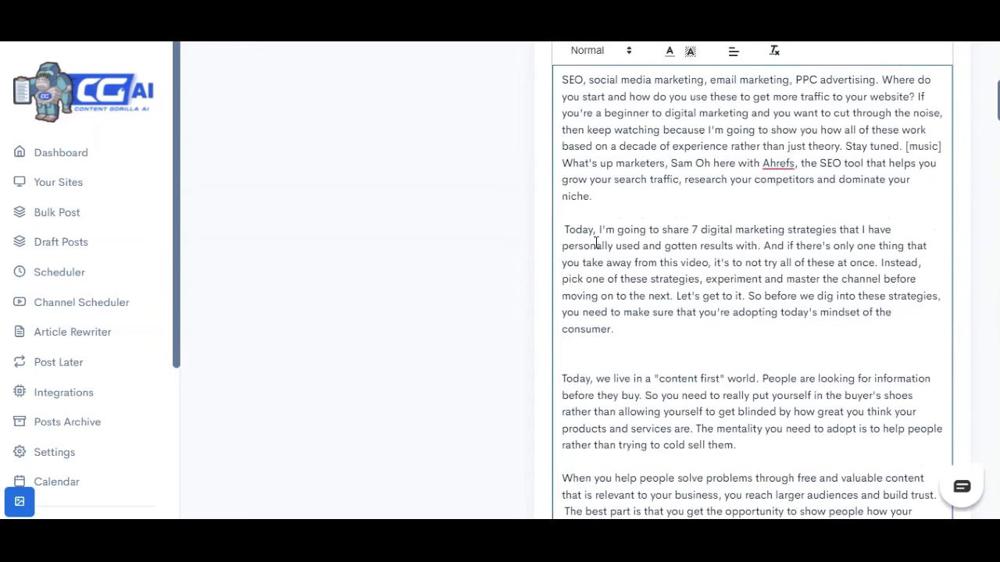
key("Return")
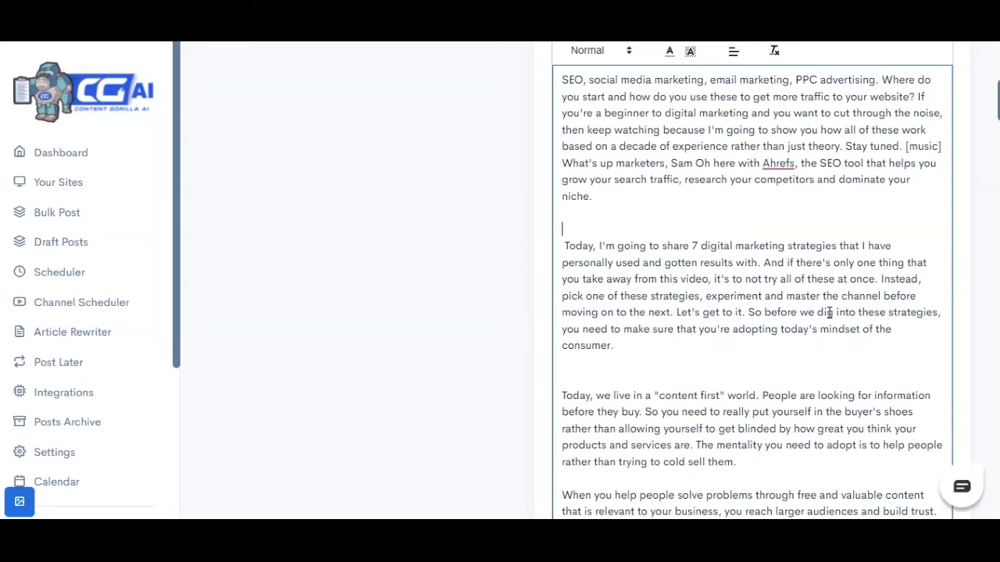
Split the paragraph before "Let's get to it" so that sentence starts a separate paragraph.
left_click(677, 313)
key("Return")
key("Return")
key("Return")
Paraphrase the paragraph starting "Today, I'm going to share 7 digital marketing strategies" with the AI tool.
mouse_move(673, 312)
left_mouse_down()
mouse_move(564, 247)
mouse_move(665, 292)
mouse_move(673, 313)
left_mouse_up()
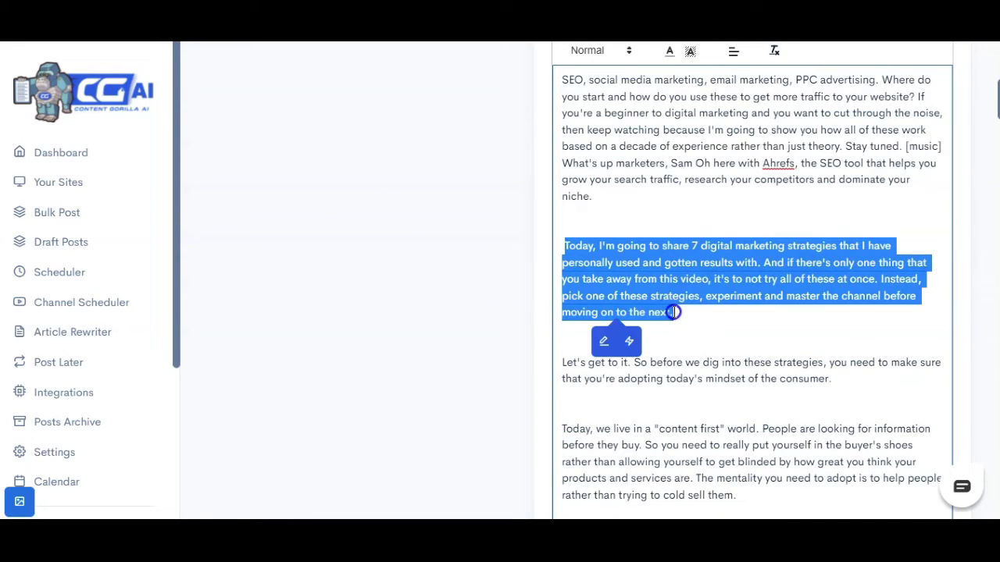
left_click(630, 343)
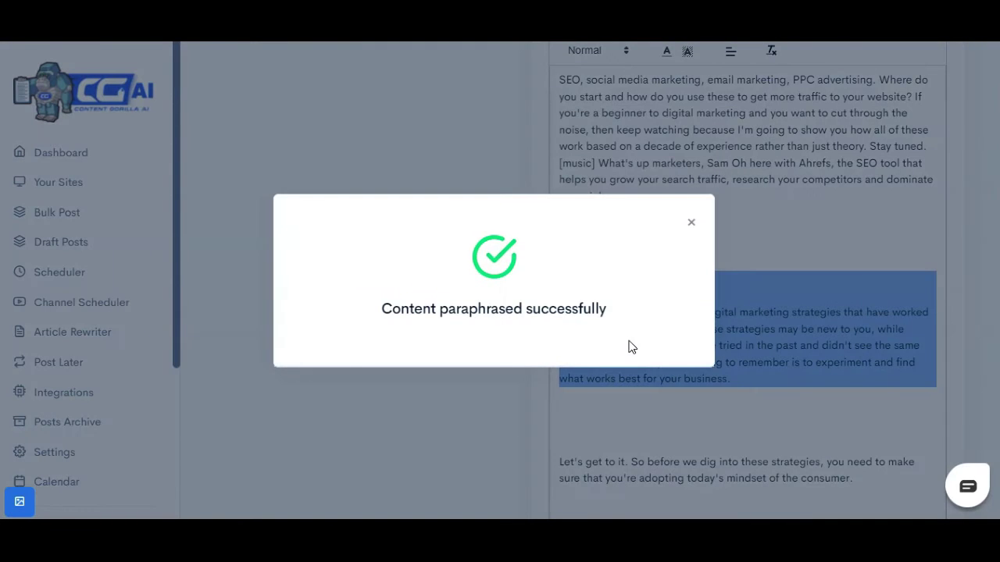
left_click(687, 231)
Separate the sentence "Today, we live in a "content first" world." from the text starting "People are looking for information".
scroll(613, 303, "down", 1)
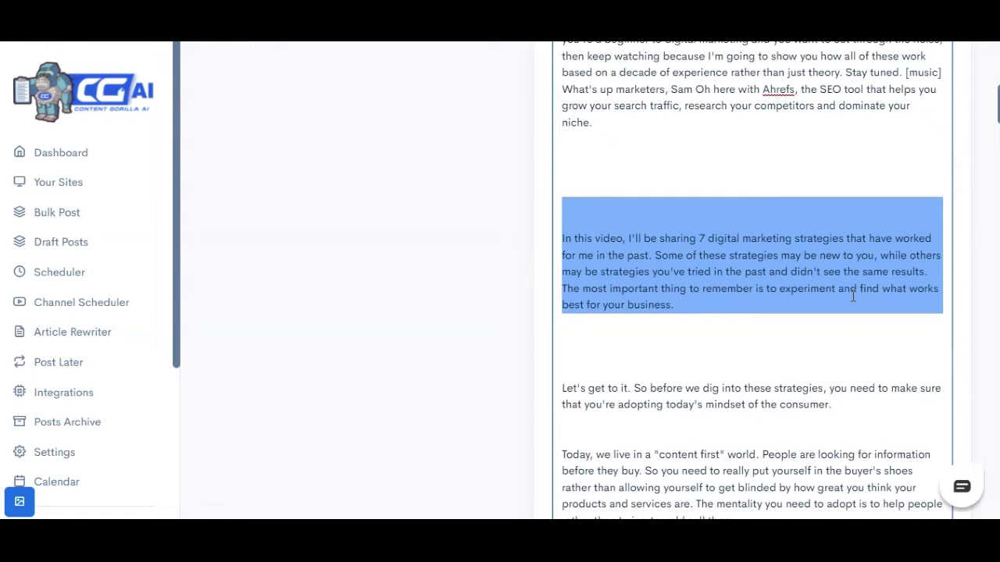
scroll(853, 296, "down", 1)
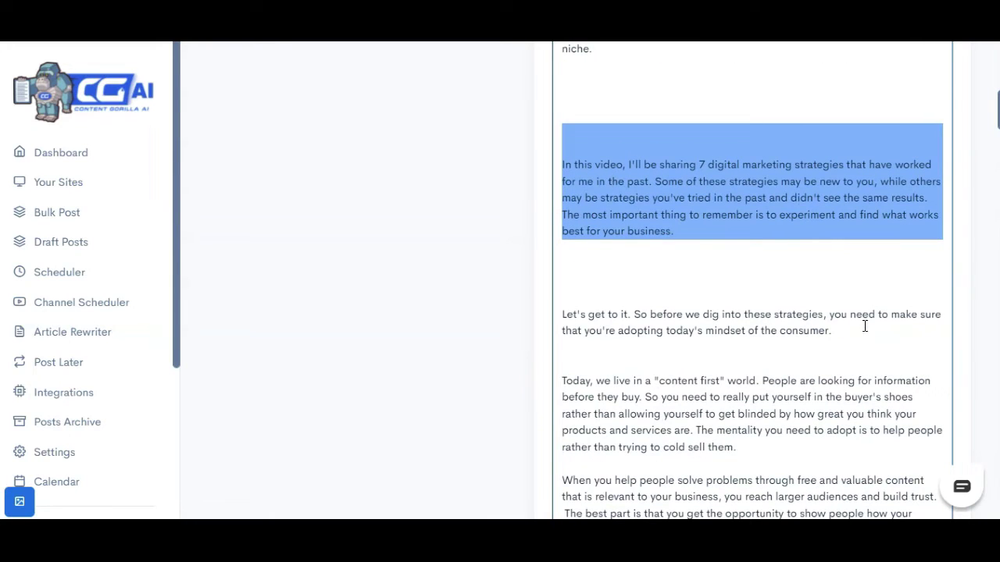
scroll(866, 328, "down", 1)
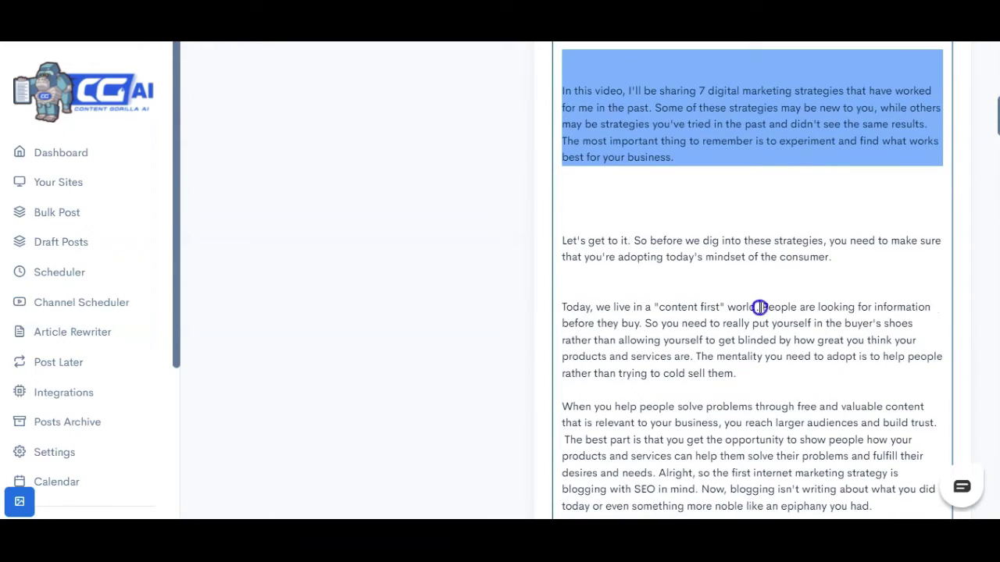
double_click(761, 307)
left_click(761, 307)
key("Return")
key("Return")
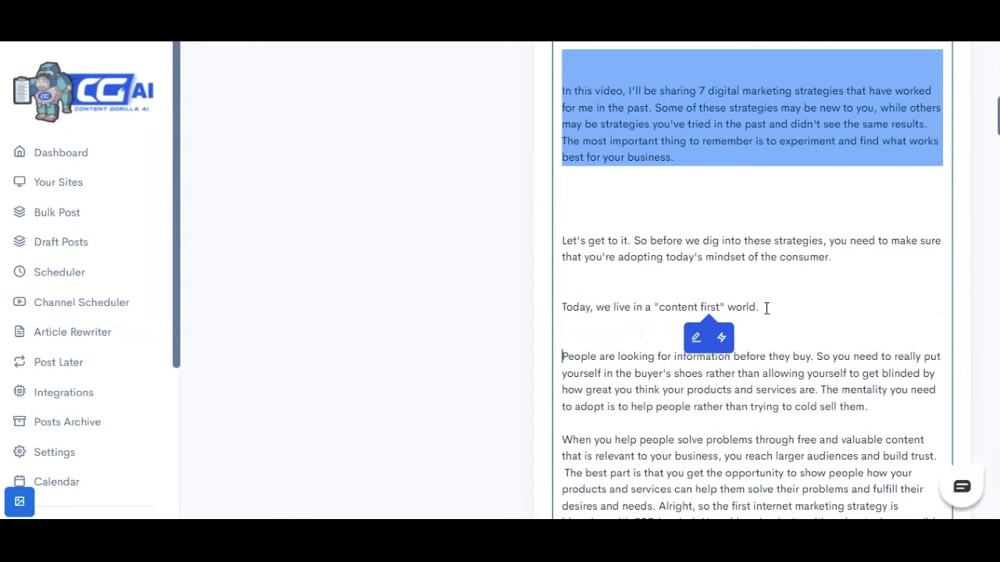
Expand the sentence "Today, we live in a "content first" world." with AI content in the "professionally" tone.
left_click_drag(562, 307, 764, 307)
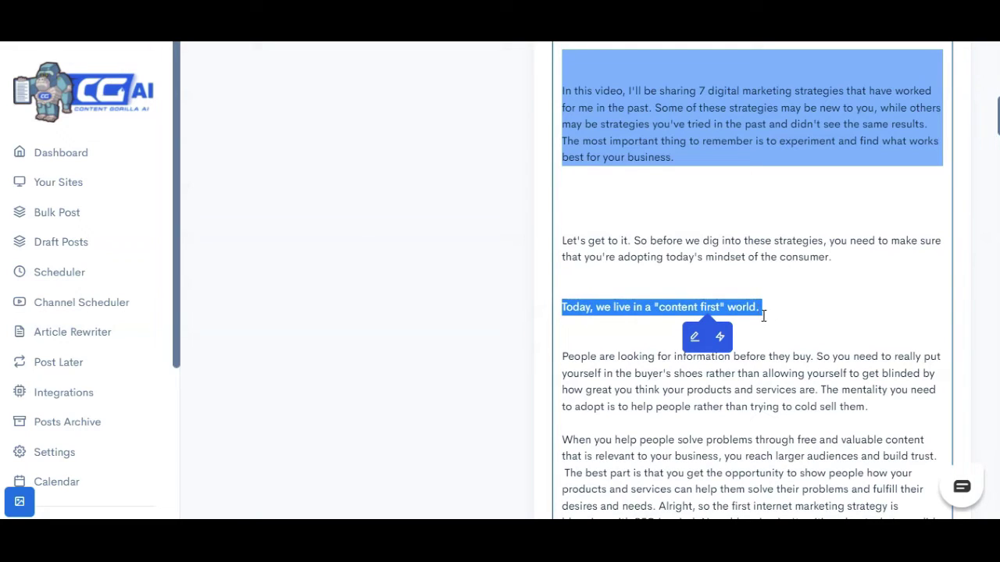
left_click(756, 308)
left_click_drag(561, 307, 761, 308)
left_click(694, 340)
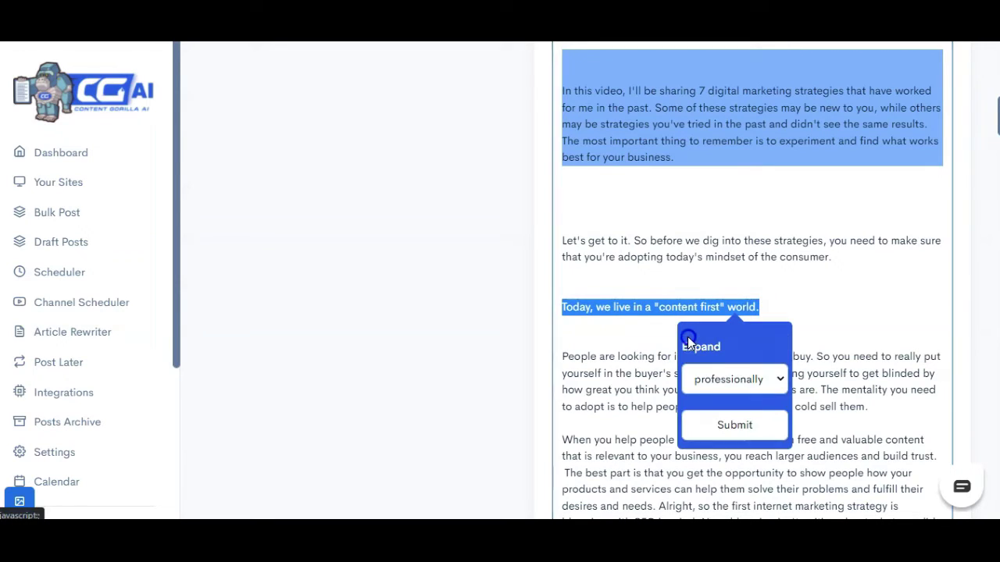
left_click(719, 384)
left_click(720, 385)
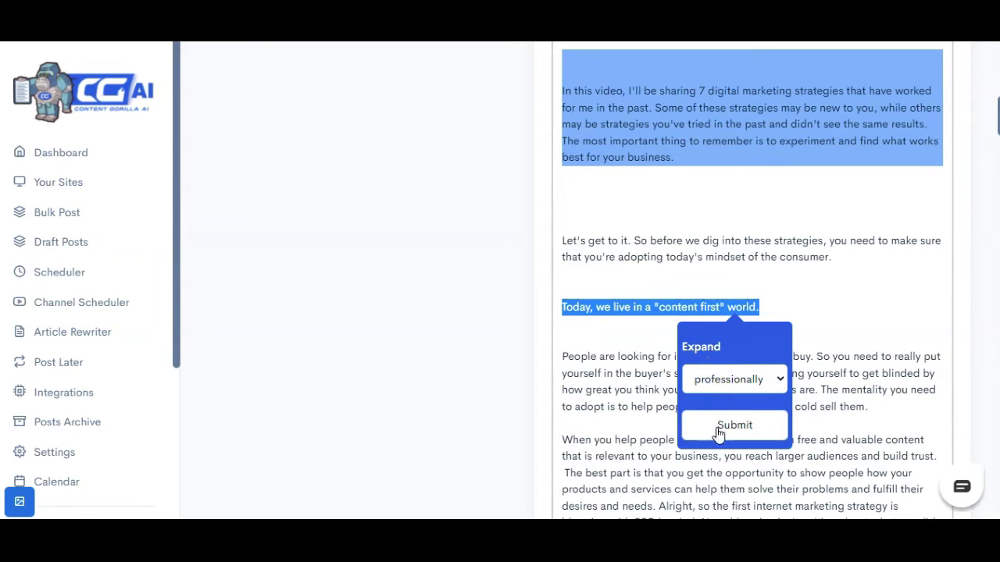
left_click(729, 390)
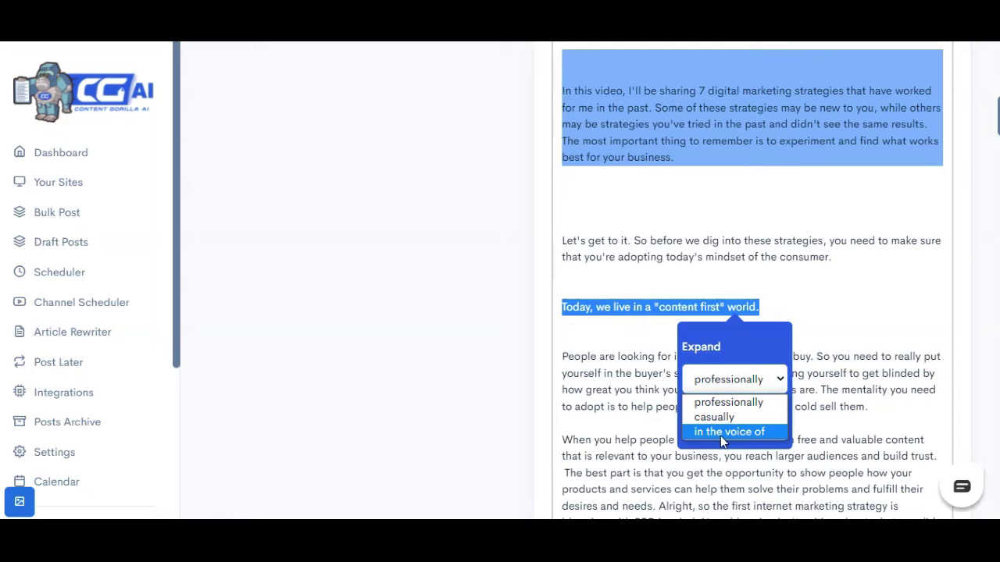
left_click(727, 403)
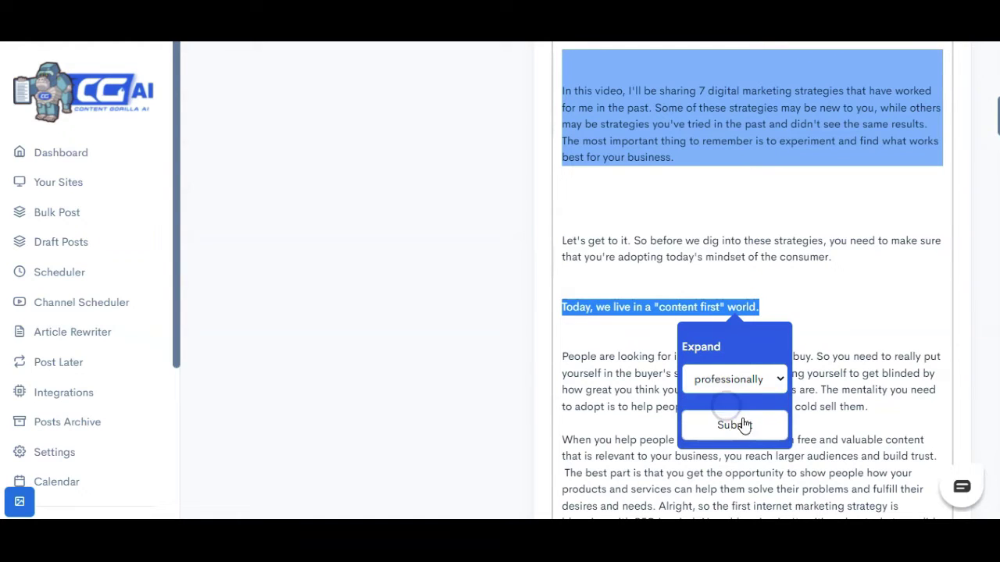
left_click(734, 424)
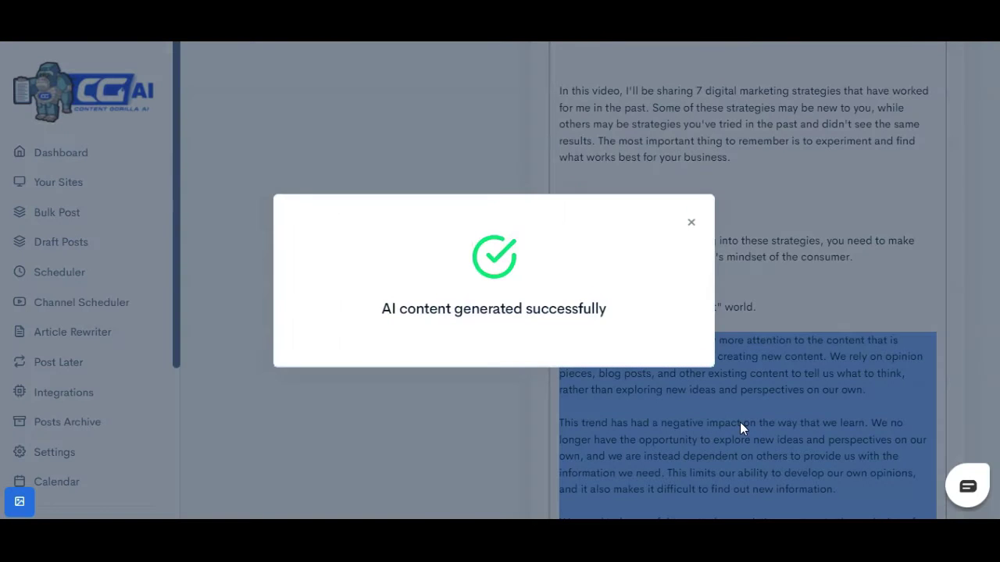
left_click(739, 421)
Review the AI-generated paragraphs below the "content first" world sentence.
scroll(703, 409, "down", 2)
left_click(600, 201)
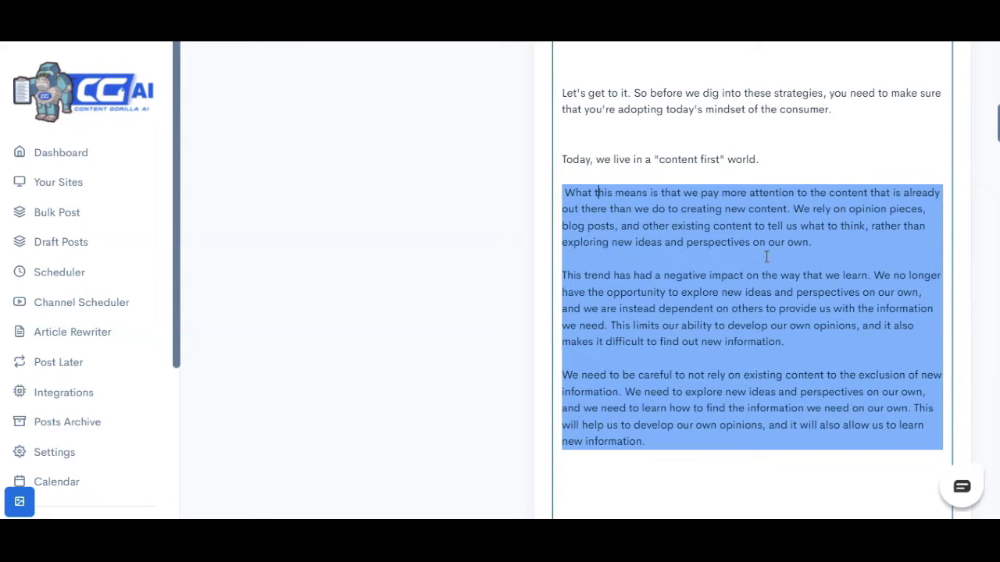
scroll(716, 345, "down", 1)
scroll(715, 345, "up", 1)
scroll(735, 440, "down", 2)
left_click(620, 330)
scroll(620, 331, "up", 2)
scroll(623, 336, "down", 1)
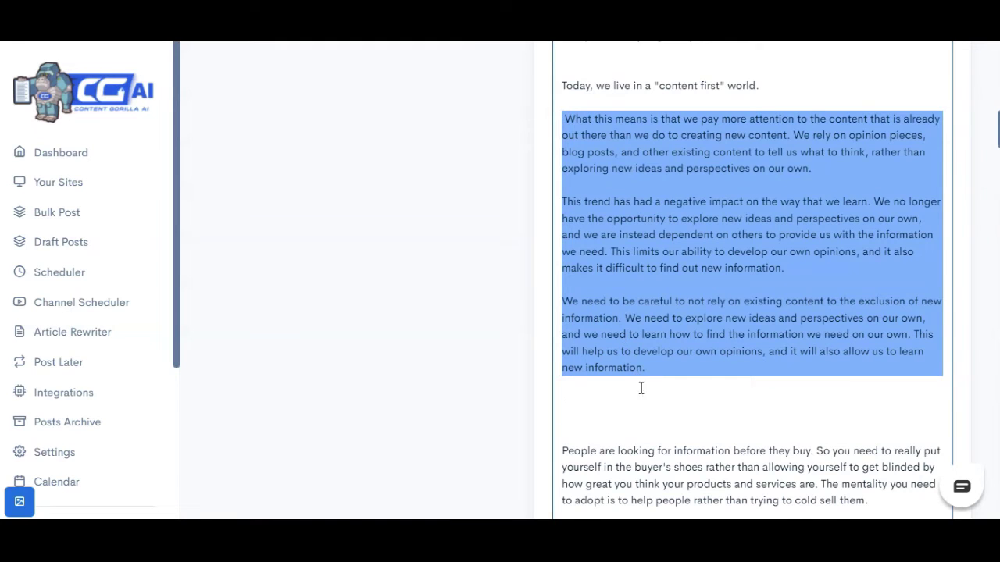
Add the line "How to do content marketing" above the paragraph starting "For example, if you bought a so-called "new" iPhone X".
scroll(641, 391, "down", 1)
scroll(706, 426, "down", 1)
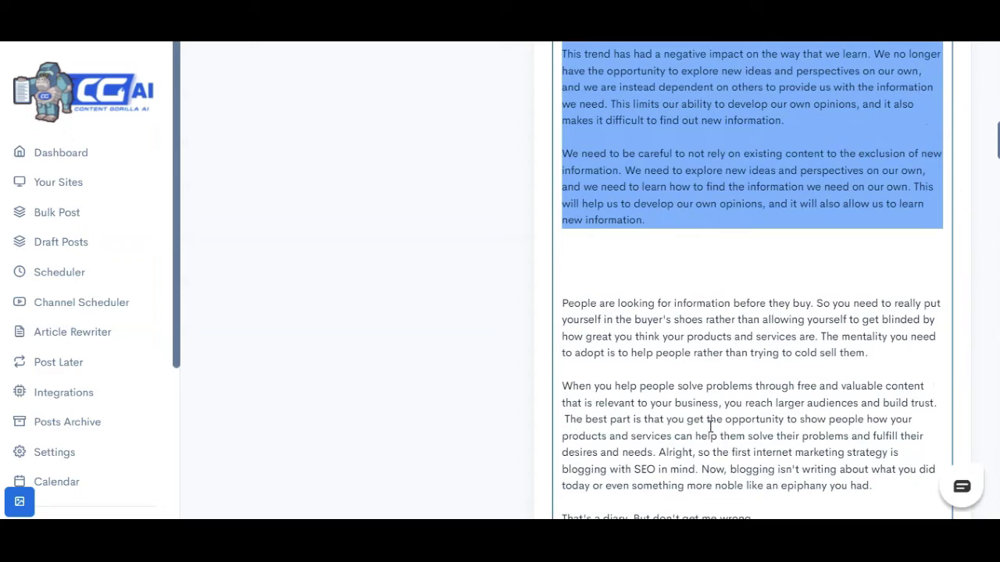
scroll(710, 426, "down", 5)
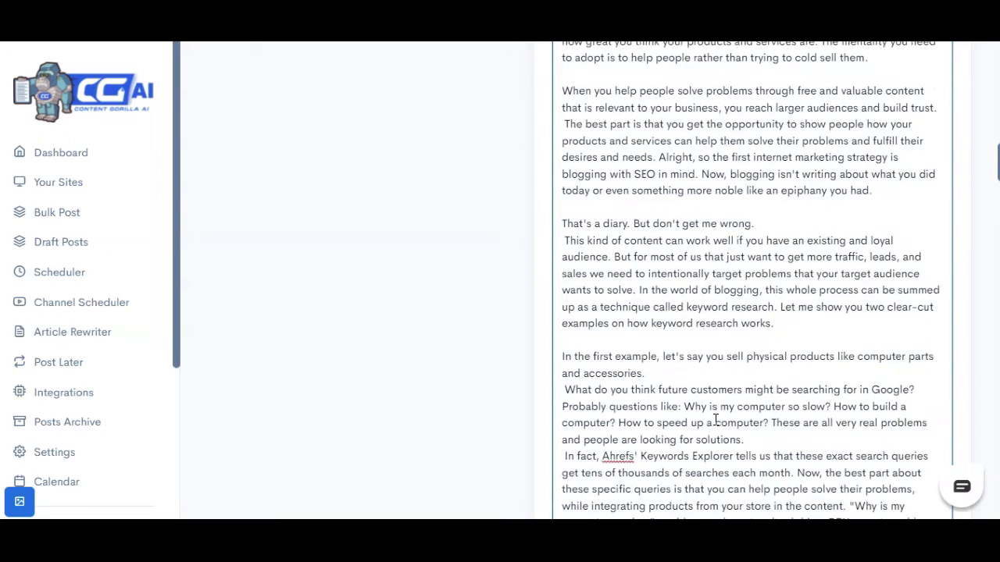
scroll(715, 420, "down", 2)
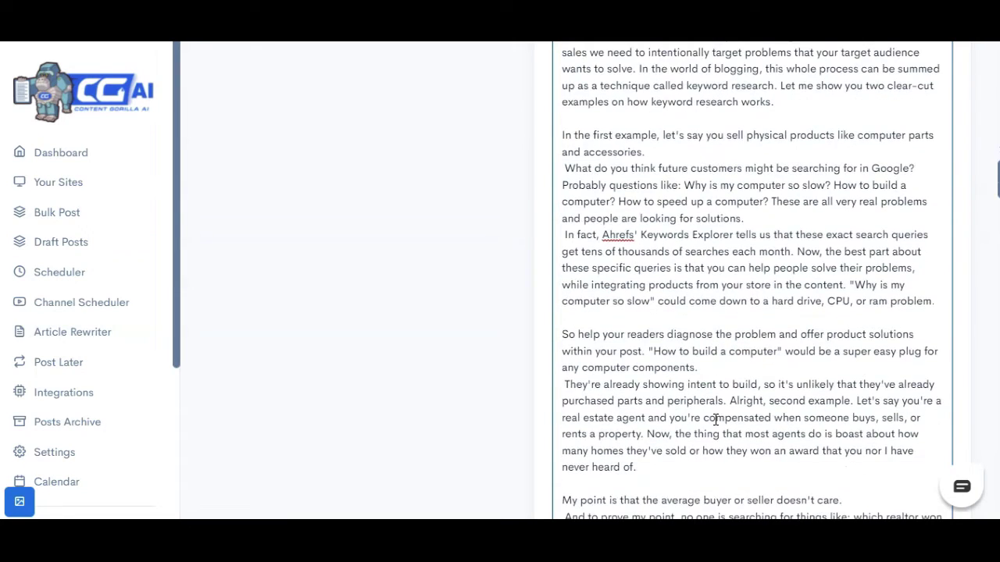
scroll(715, 420, "down", 2)
scroll(715, 420, "down", 2)
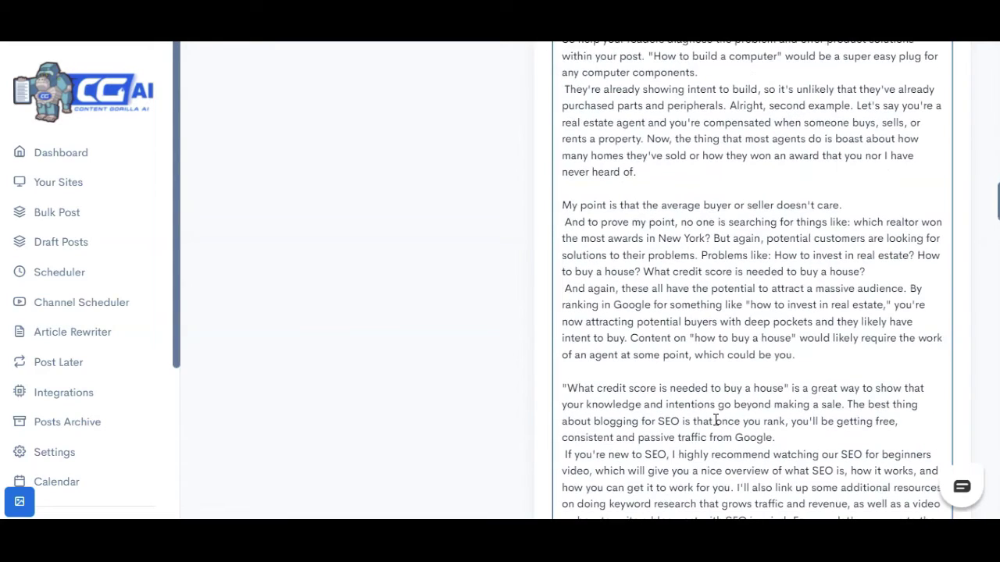
scroll(717, 421, "down", 3)
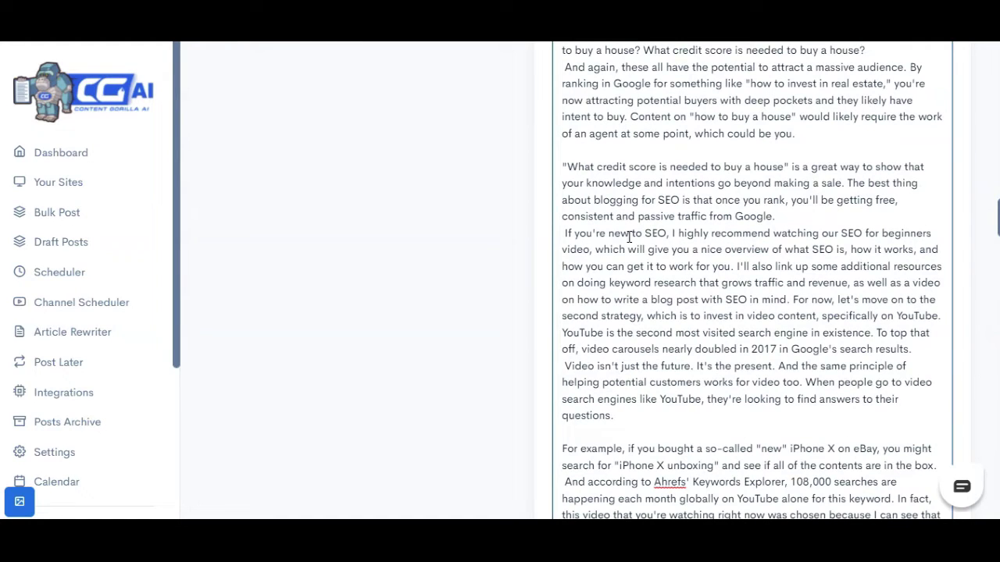
scroll(667, 306, "down", 2)
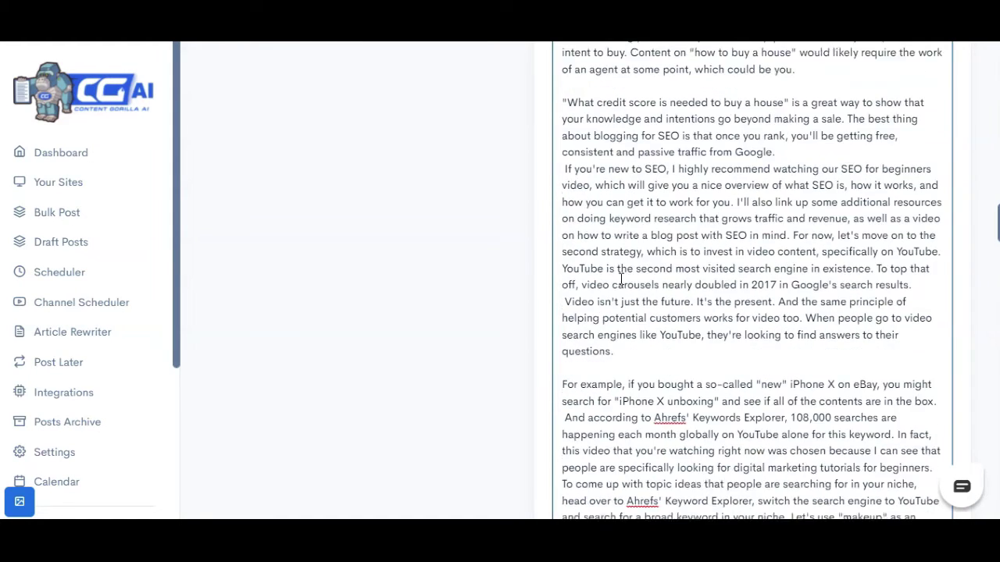
left_click(661, 345)
key("Return")
key("Return")
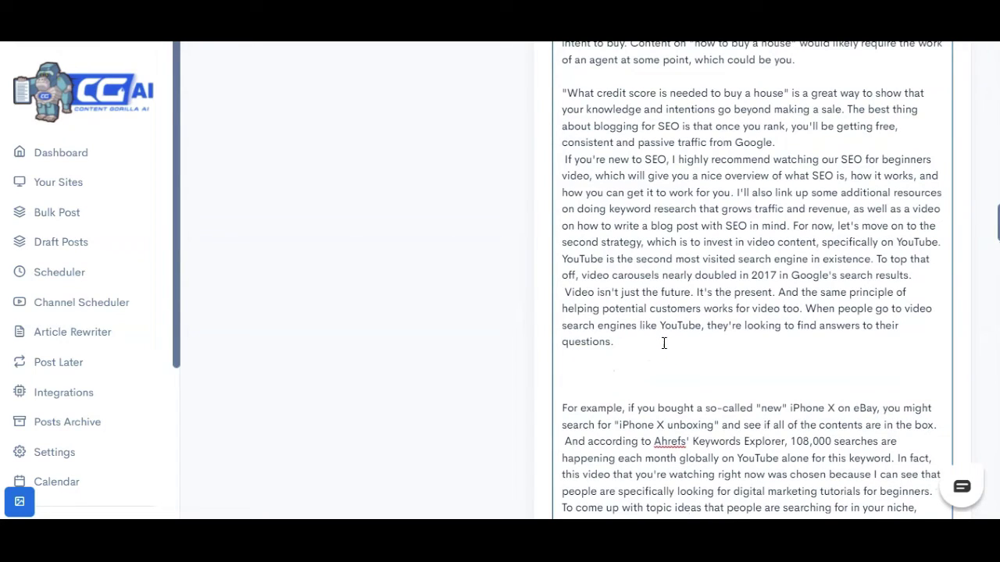
type("How to do content marketing")
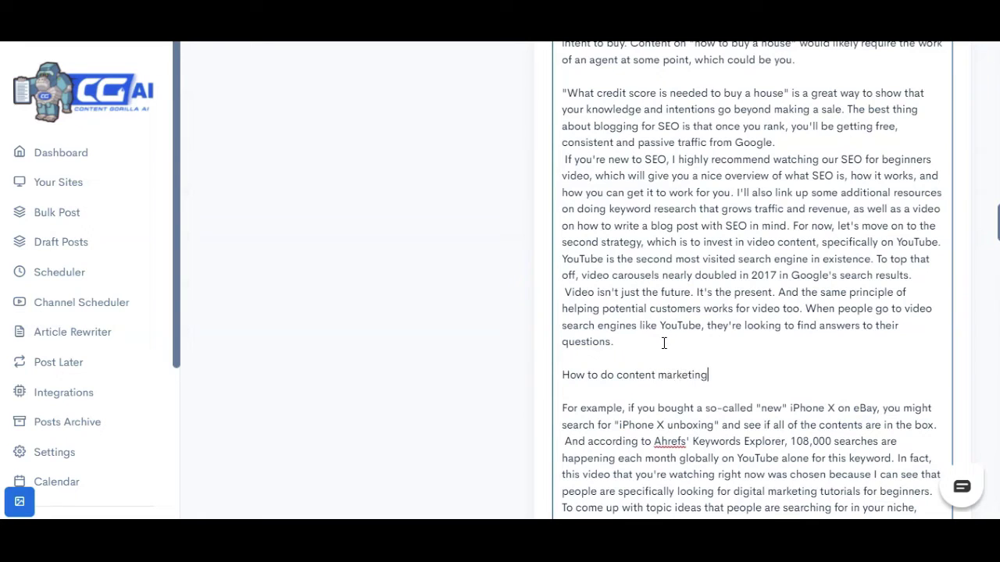
Expand the line "How to do content marketing" with AI content using the "in the voice of" option set to Neil Patel.
key("shift+Up")
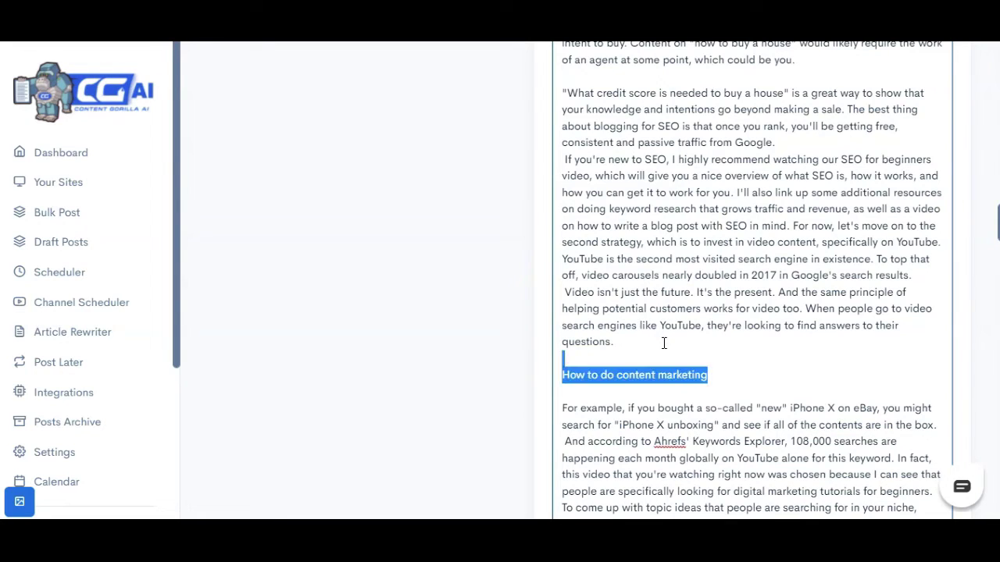
left_click(664, 342)
left_click_drag(708, 375, 560, 381)
left_click(491, 415)
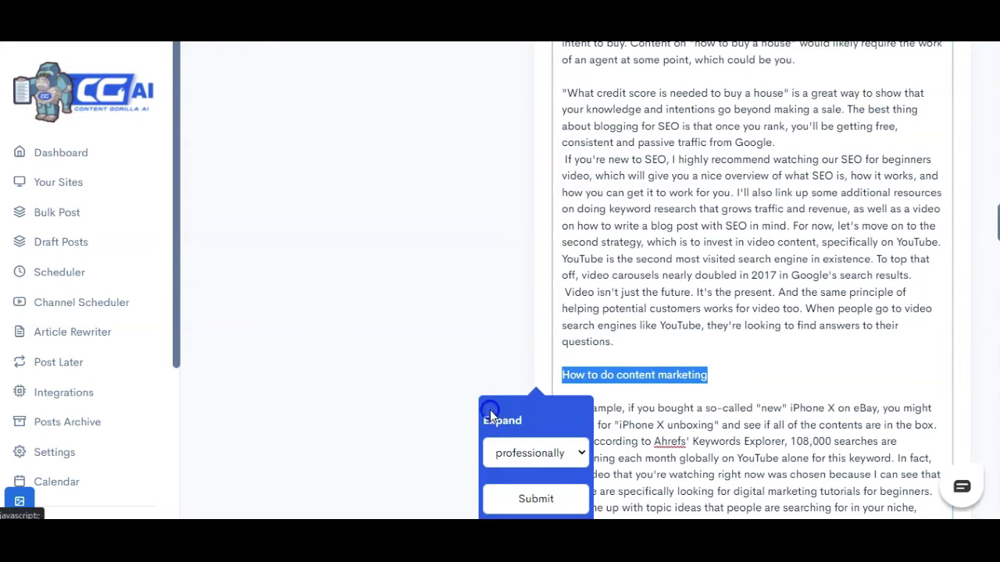
left_click(512, 451)
left_click(520, 506)
scroll(522, 500, "down", 1)
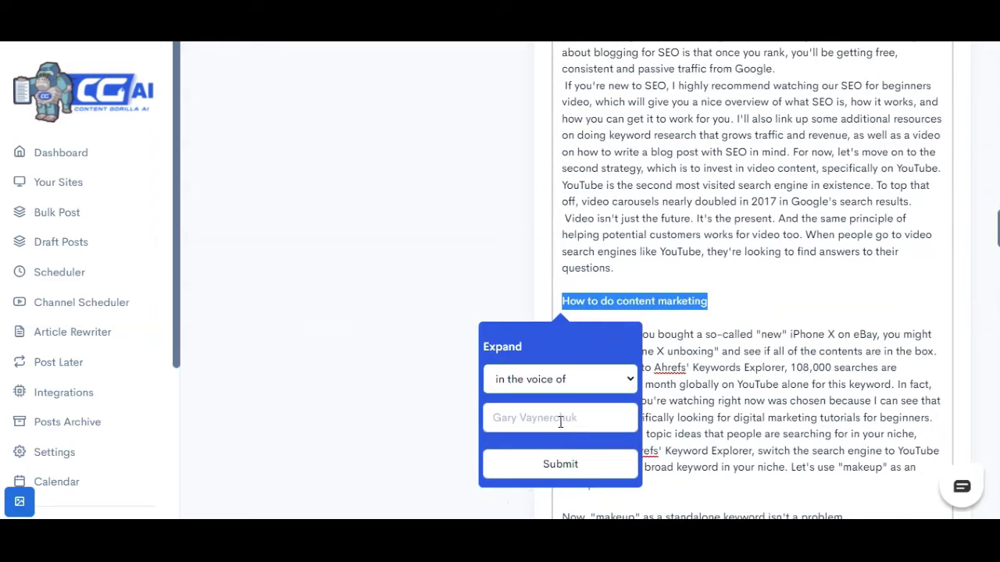
left_click(560, 422)
type("Neil P")
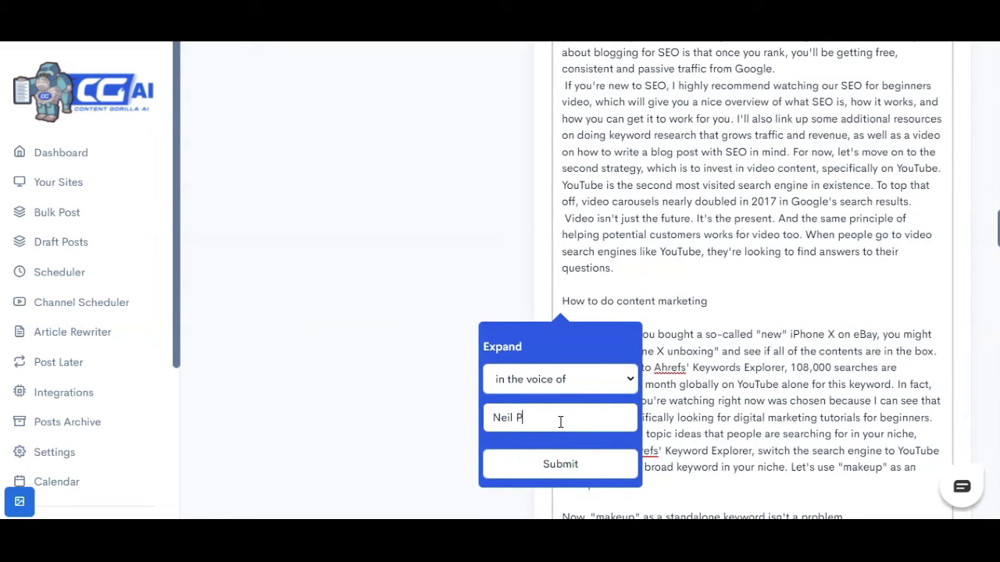
type("atel")
left_click(581, 470)
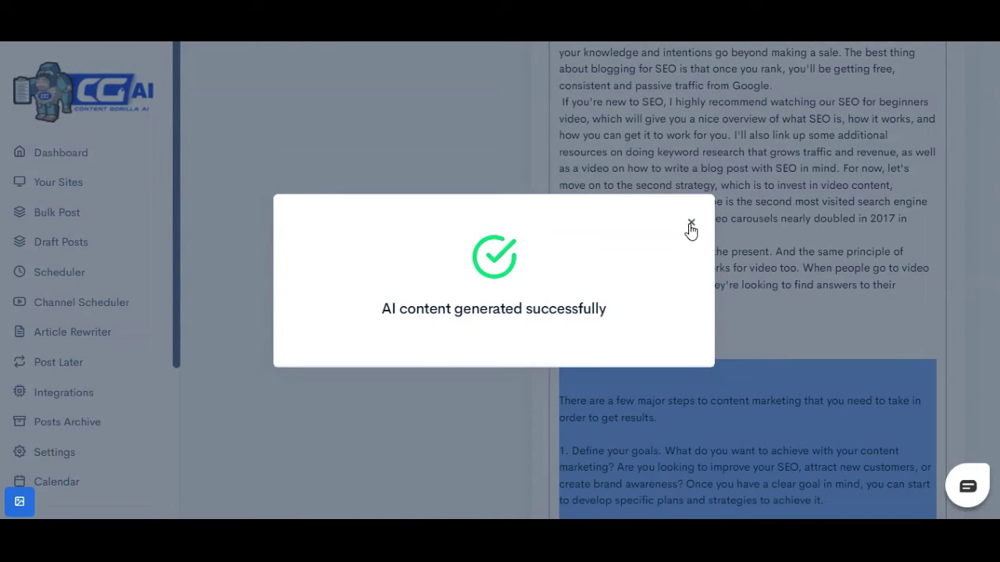
left_click(691, 227)
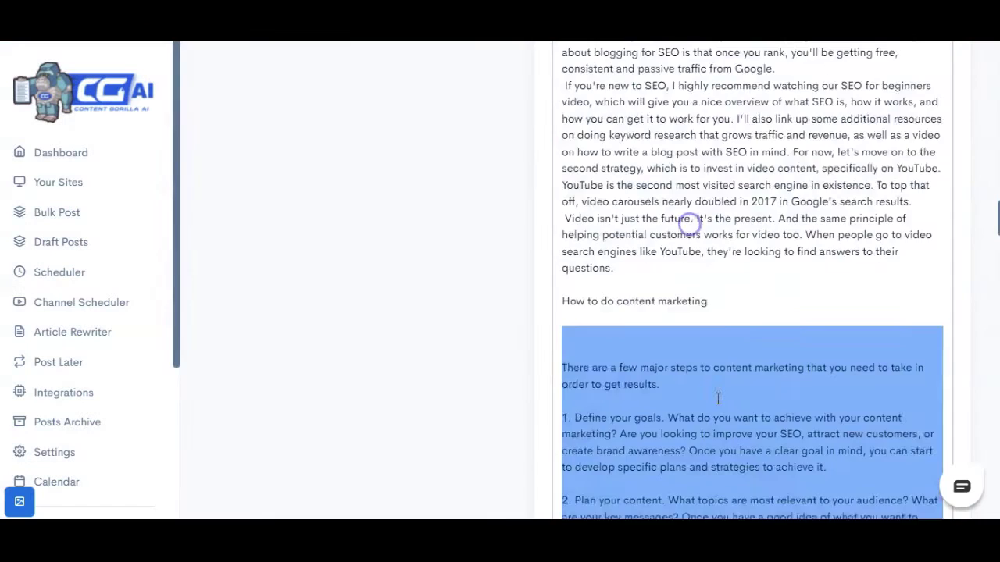
Review the AI-generated content below the line "How to do content marketing".
scroll(717, 398, "down", 3)
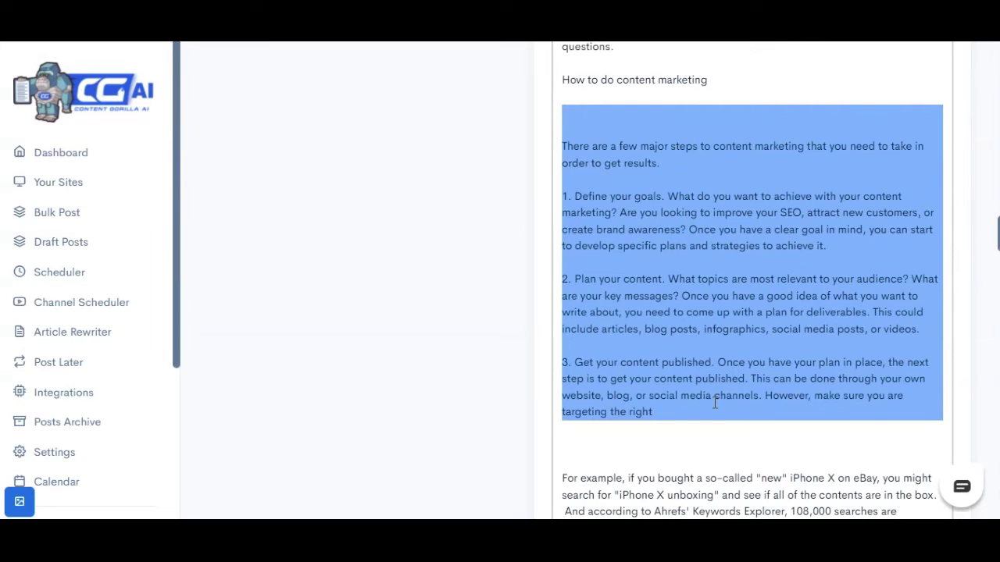
scroll(715, 403, "up", 1)
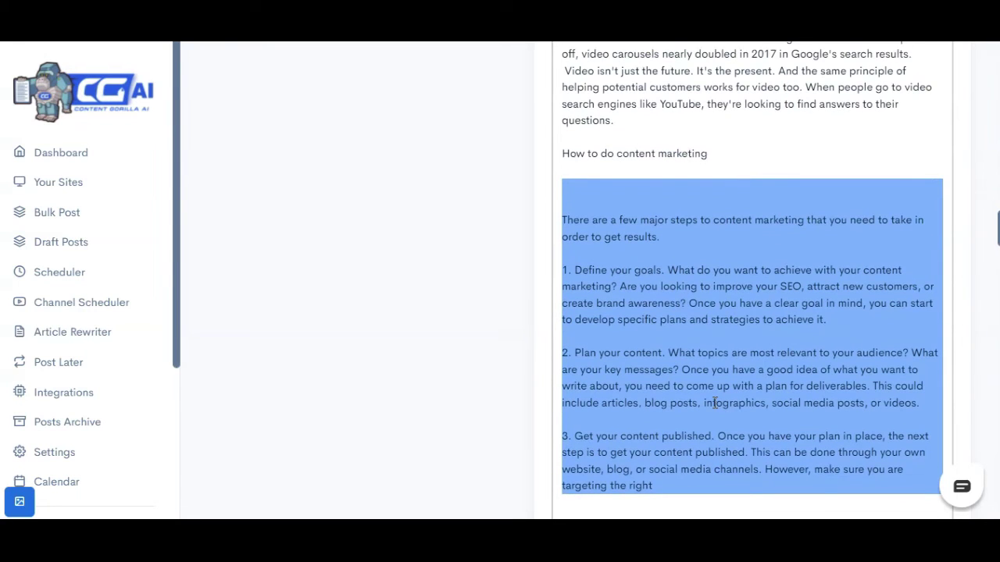
scroll(665, 300, "down", 1)
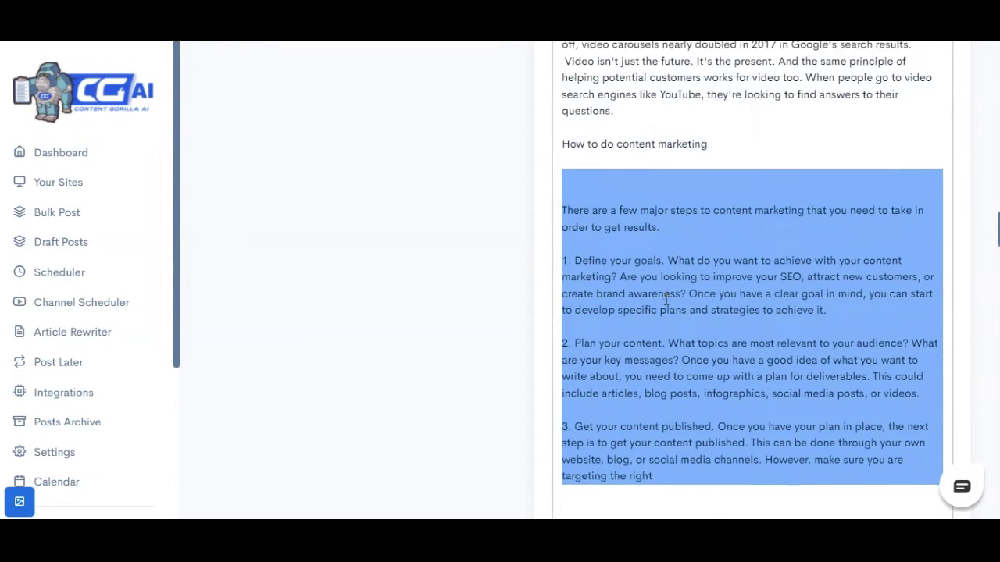
scroll(665, 300, "up", 1)
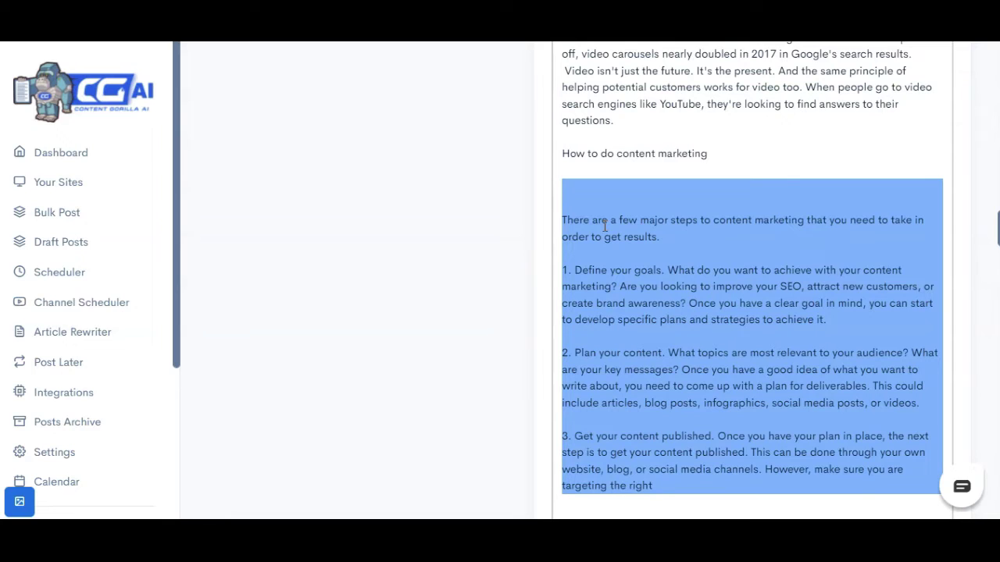
scroll(699, 227, "down", 1)
scroll(698, 228, "up", 1)
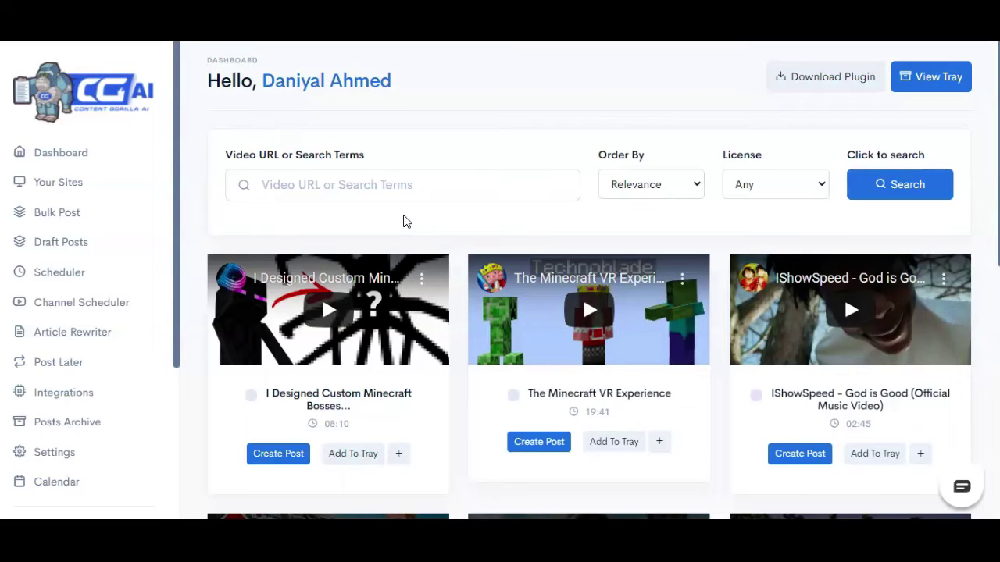
Search the dashboard's videos for the suggested term "what are nfts gary vee".
left_click(425, 187)
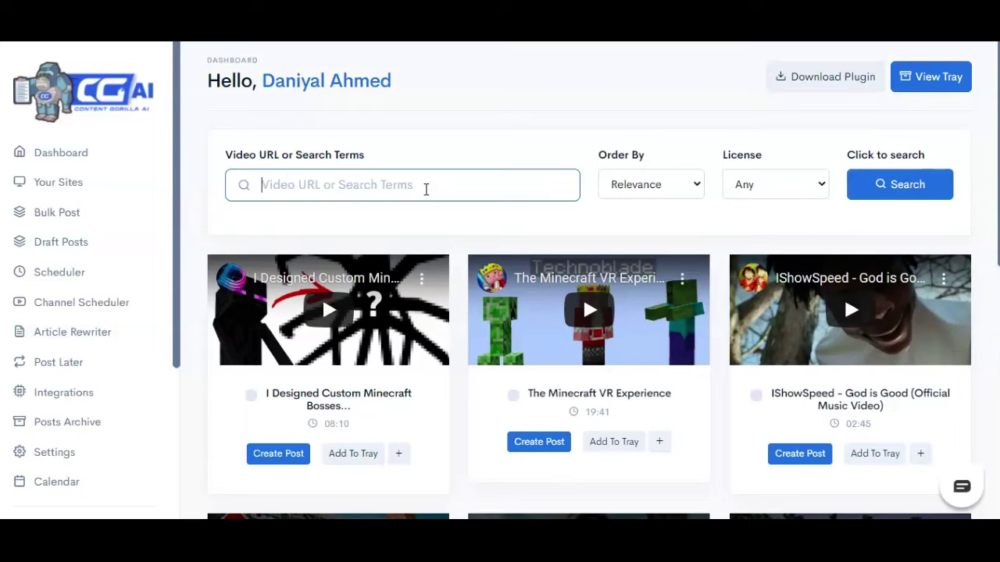
type("What are NBF")
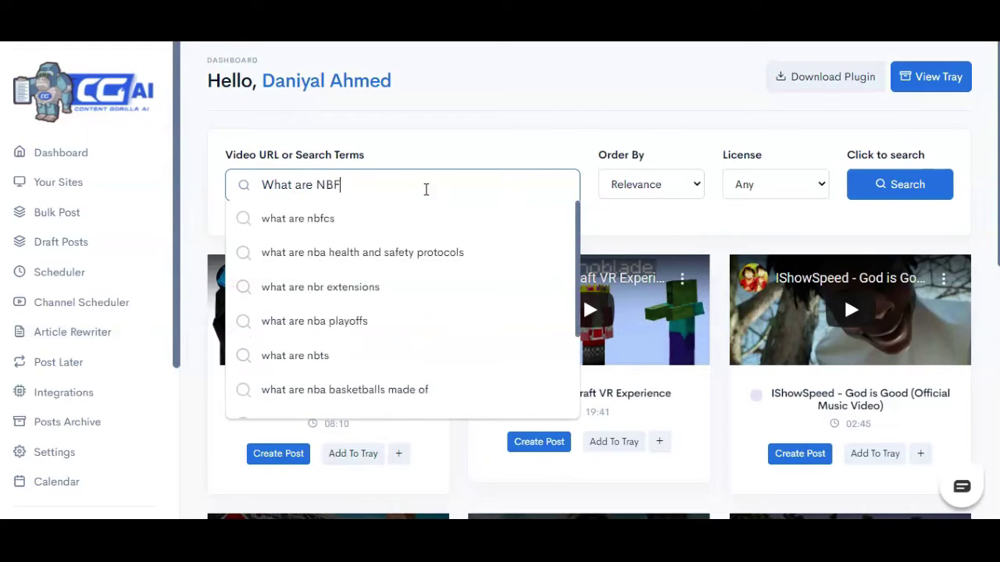
key("BackSpace")
key("BackSpace")
type("FTs ")
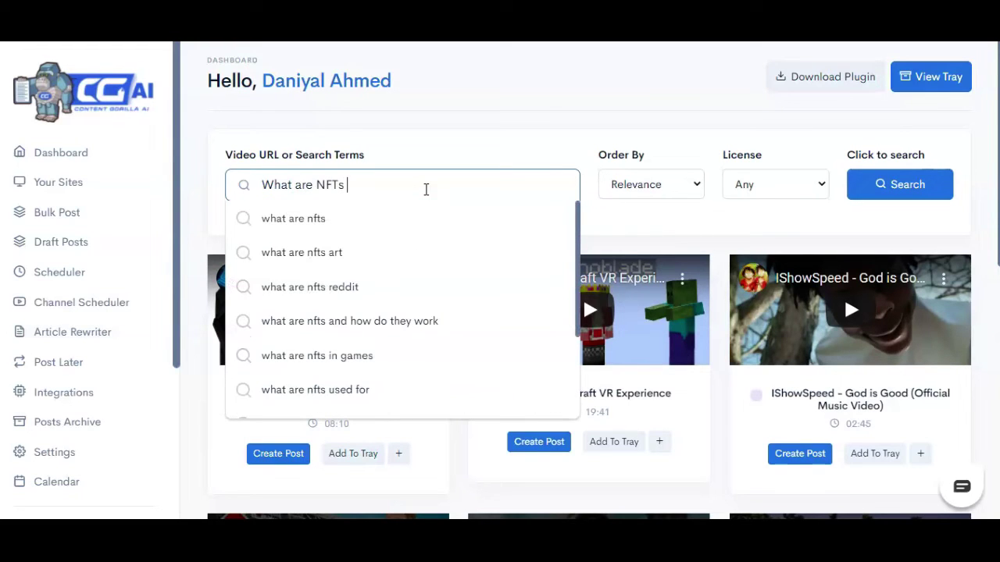
type("gary vee")
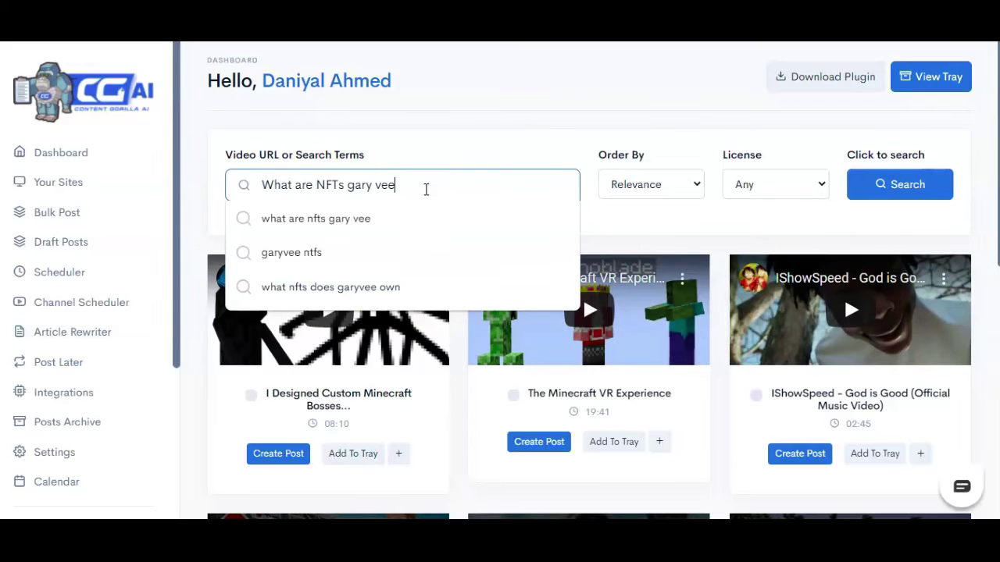
left_click(428, 219)
left_click(912, 185)
Create a post from the video "The Video That Will Get You To Start Your NFT Journey".
scroll(521, 156, "down", 1)
scroll(476, 211, "down", 2)
scroll(473, 214, "up", 2)
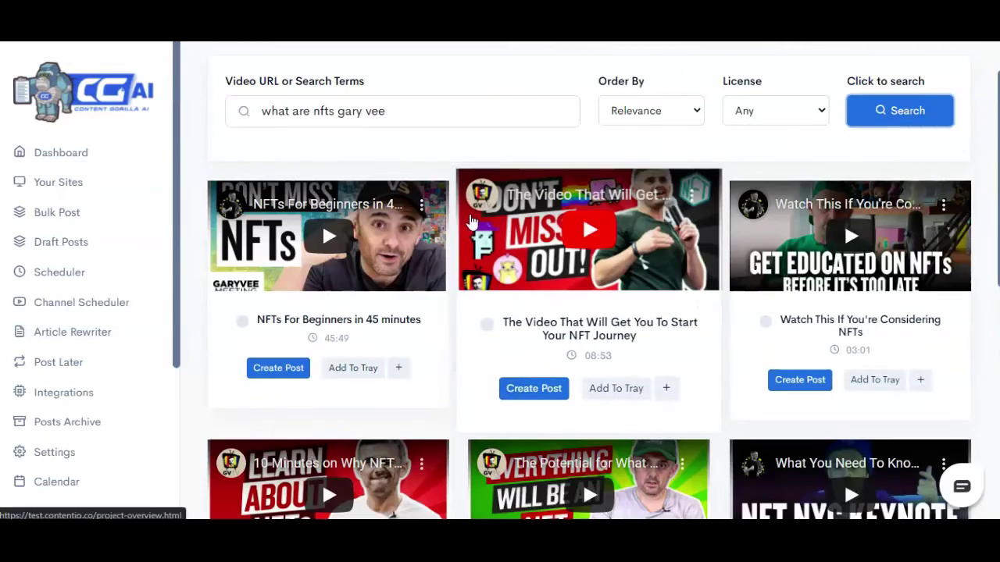
left_click(521, 395)
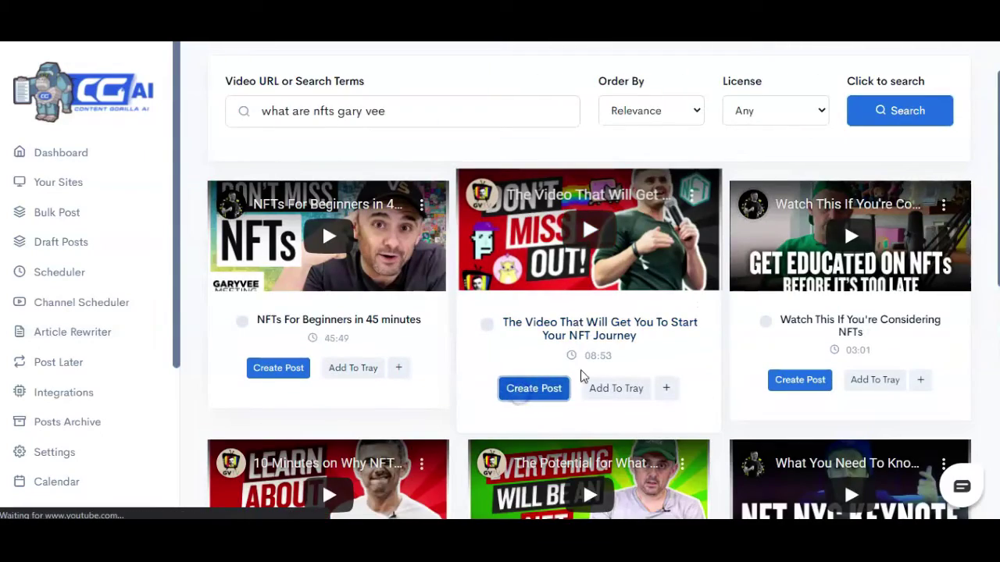
Examine the new NFT post's title, options and full transcript text in the description editor.
scroll(531, 368, "down", 10)
scroll(552, 430, "up", 4)
scroll(492, 241, "up", 12)
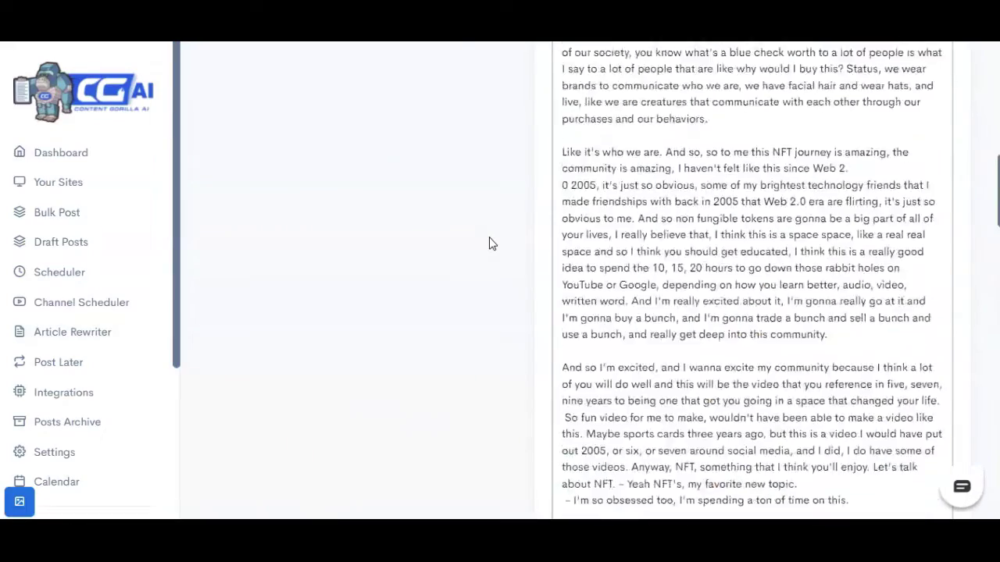
scroll(531, 254, "up", 5)
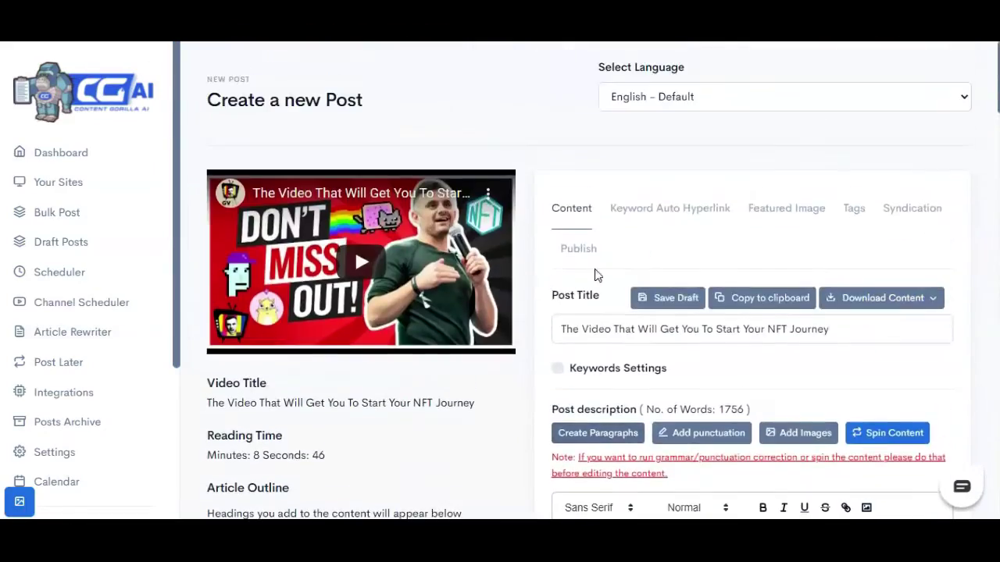
scroll(559, 286, "down", 5)
scroll(861, 297, "down", 15)
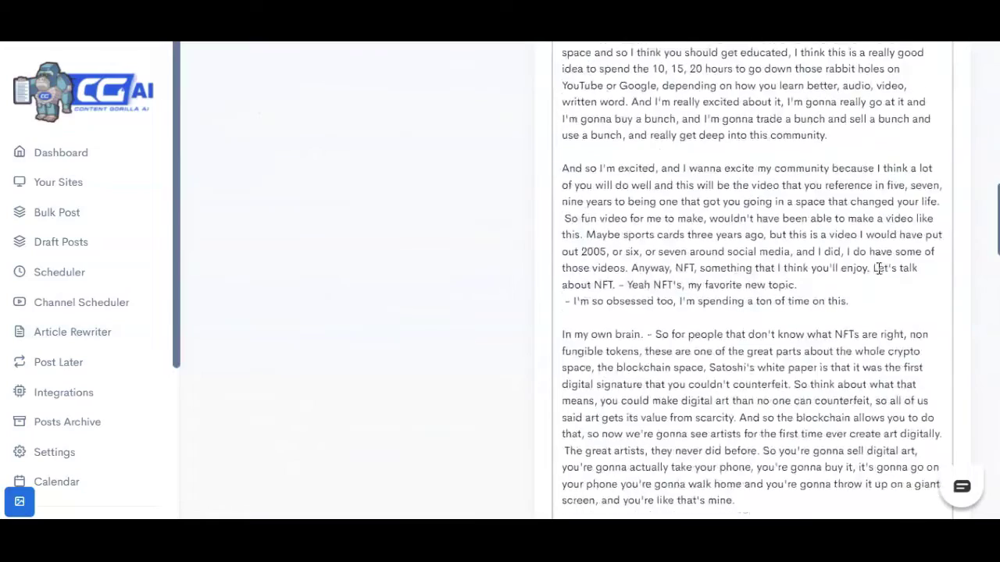
scroll(879, 269, "down", 8)
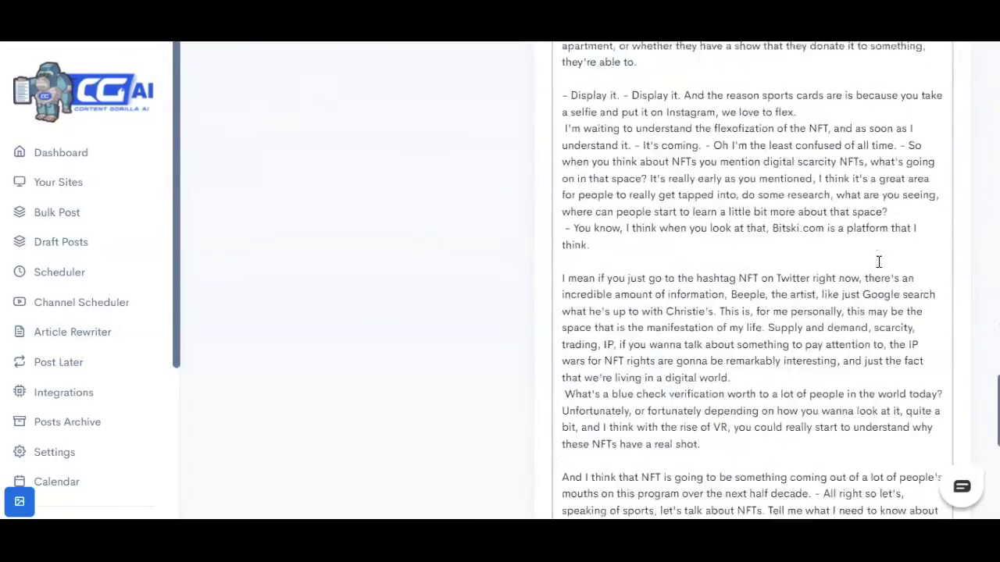
scroll(879, 264, "down", 4)
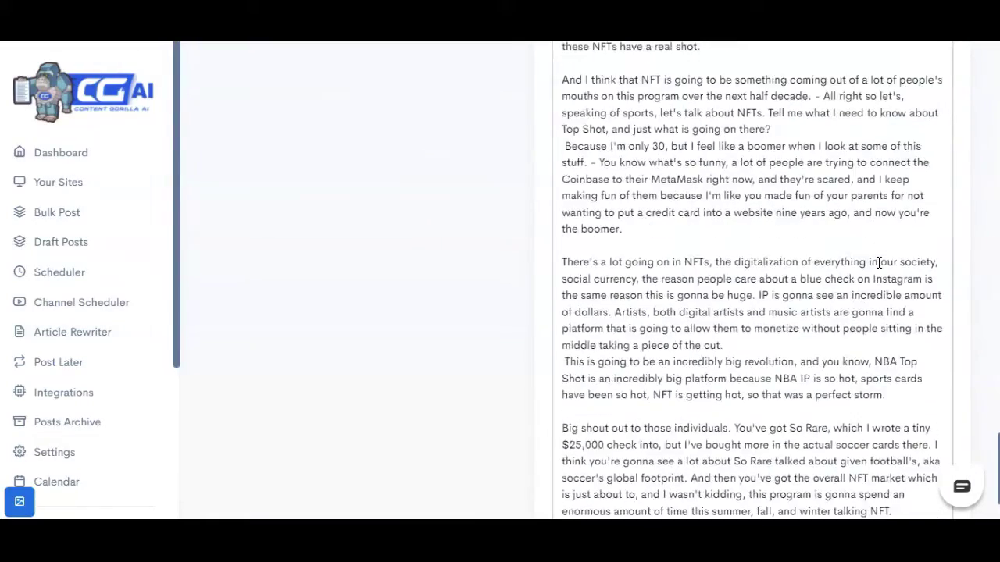
left_click(849, 277)
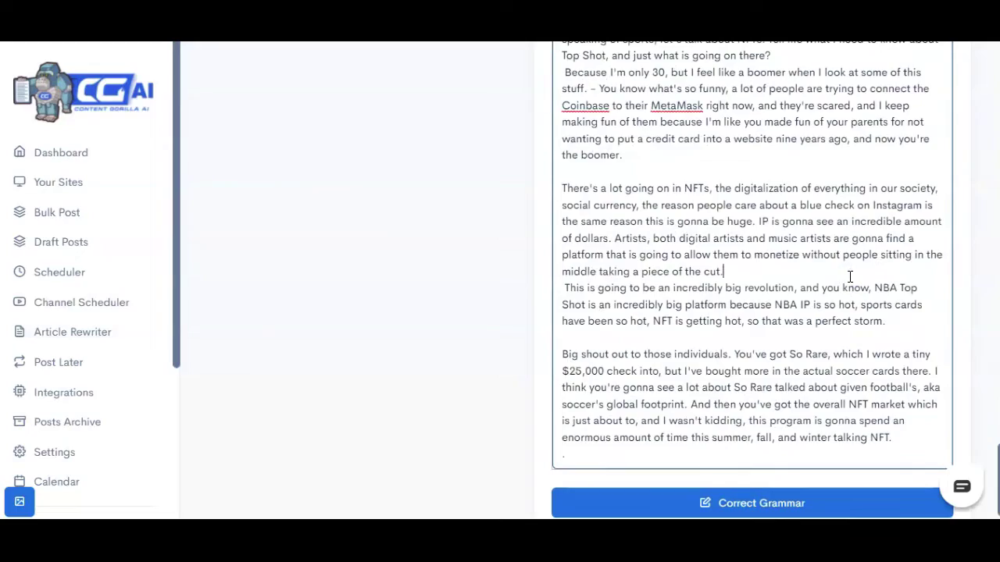
scroll(856, 364, "down", 15)
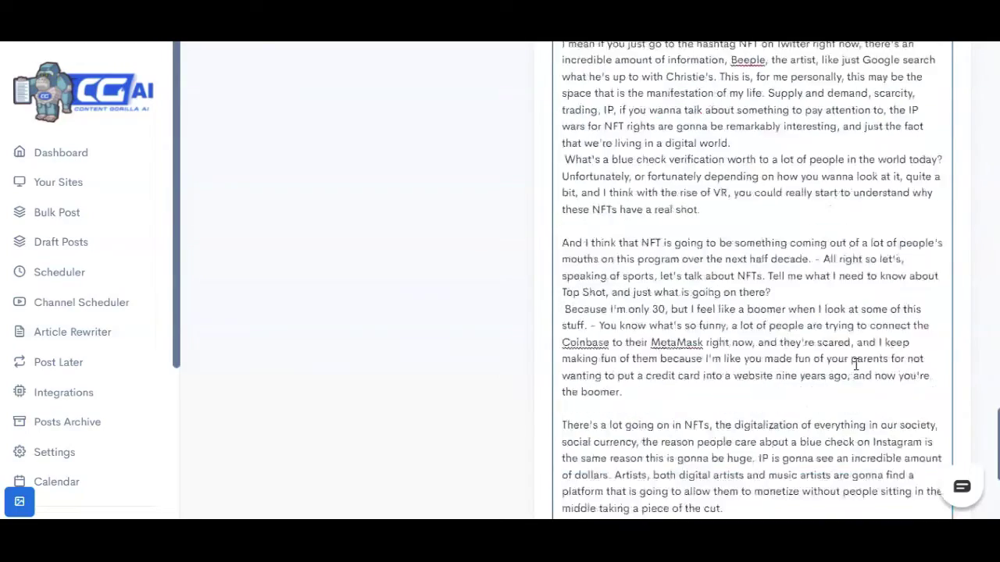
scroll(856, 364, "up", 10)
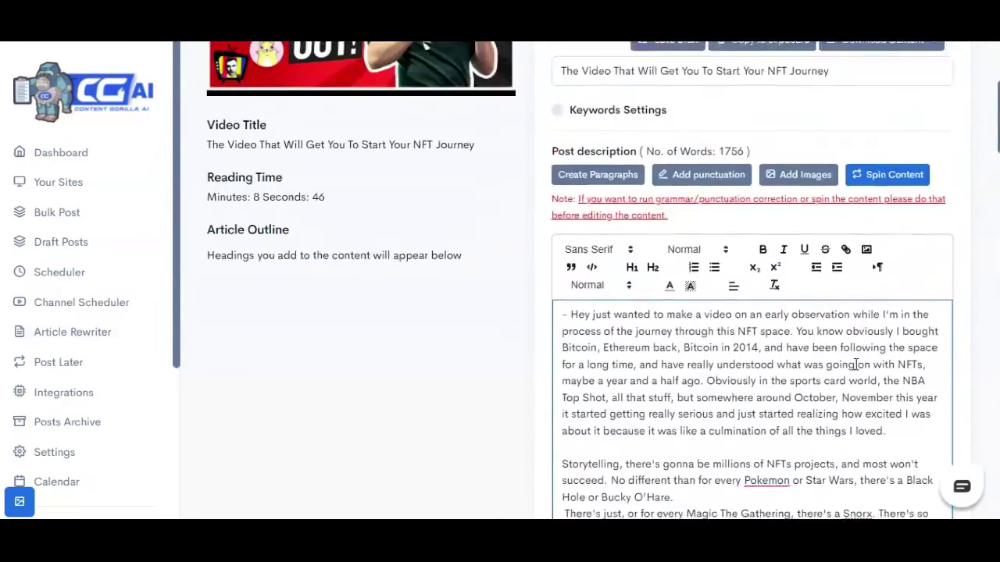
scroll(856, 364, "down", 1)
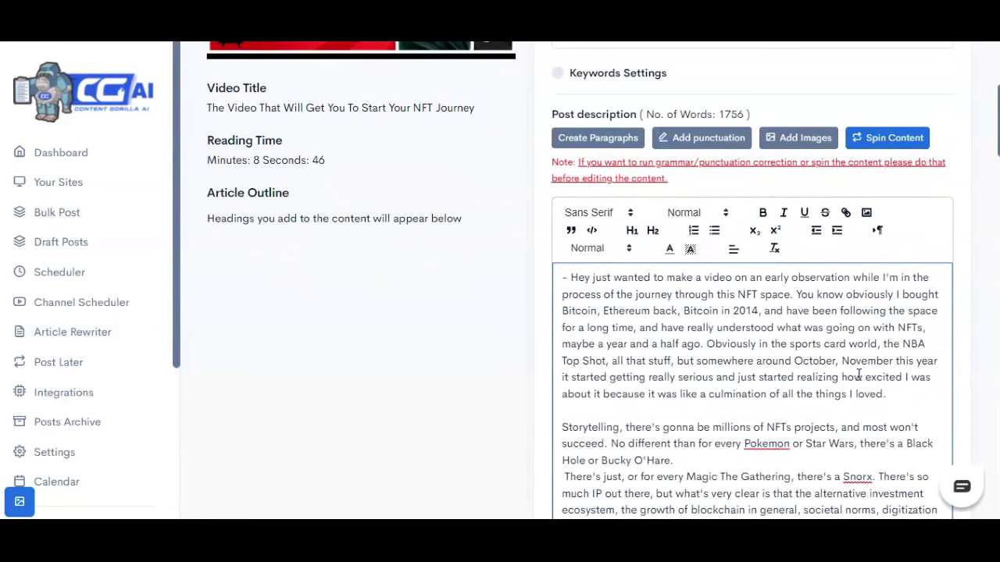
scroll(843, 407, "down", 2)
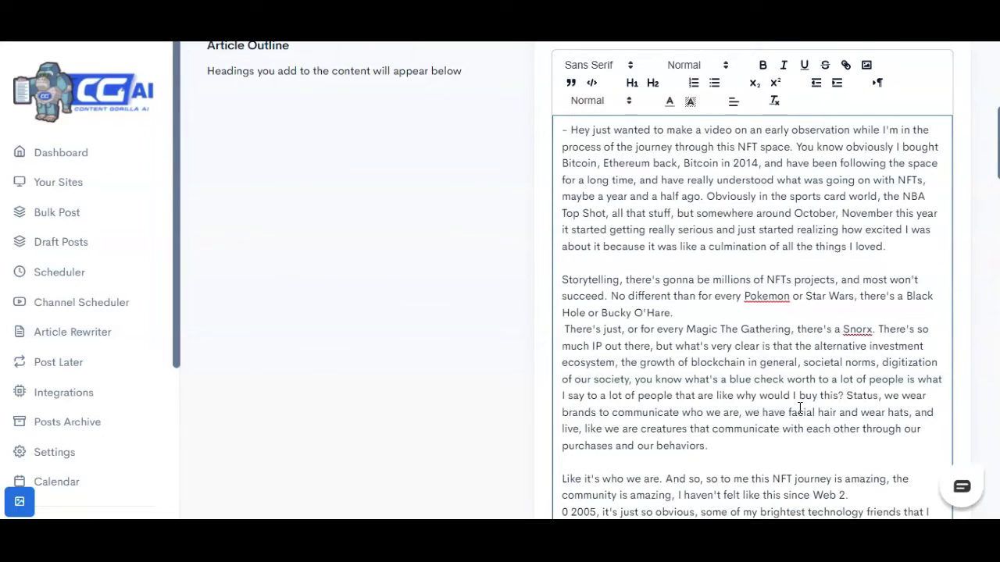
Put a blank line before "There's just, or for every Magic The Gathering" and add the line "Overview:" at the top of the description.
left_click(758, 321)
key("Return")
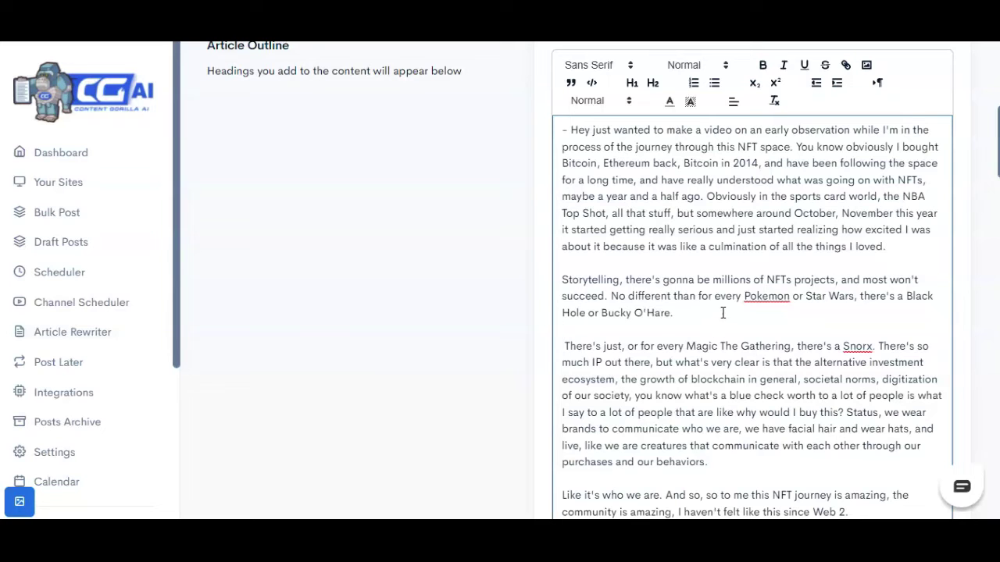
scroll(724, 313, "up", 2)
left_click(563, 278)
key("Return")
key("Return")
key("Up")
key("Up")
type("Overview")
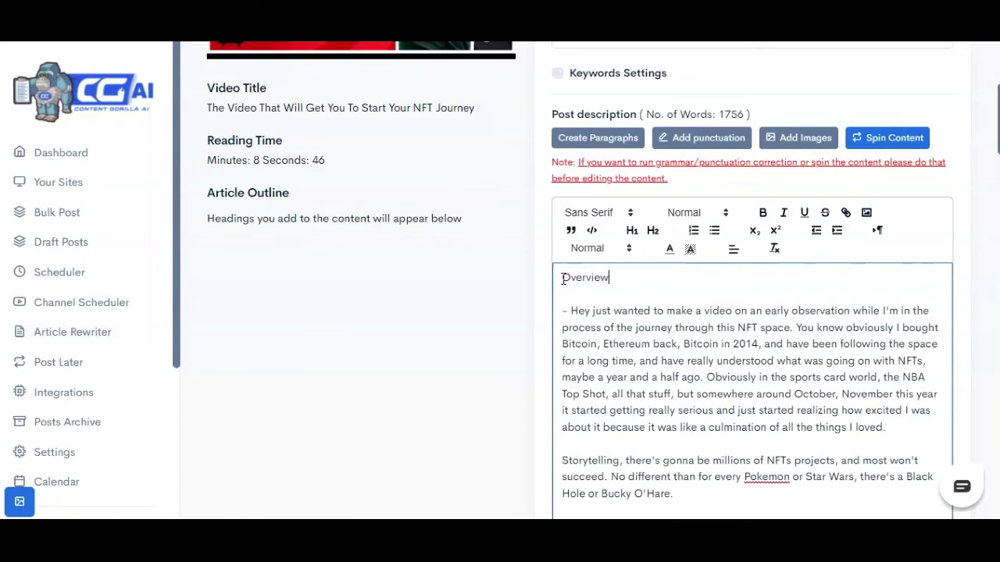
type(":")
Format the "Overview:" line as a Heading 1.
key("shift+Home")
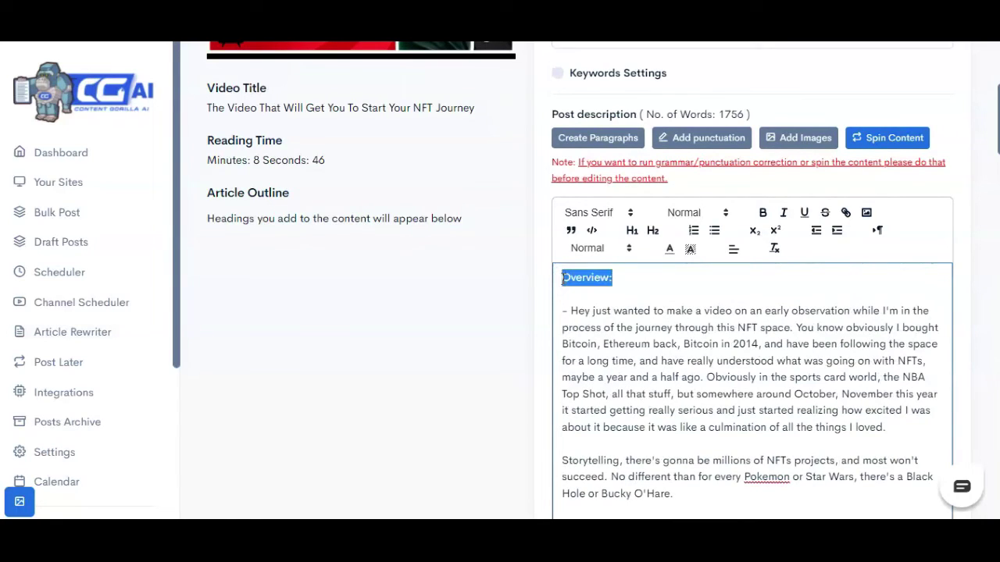
left_click(632, 231)
left_click(706, 296)
Add the separate line "What is an NFT?" after the sentence ending "I haven't felt like this since Web 2.".
scroll(705, 296, "down", 1)
scroll(706, 295, "down", 1)
left_click(665, 298)
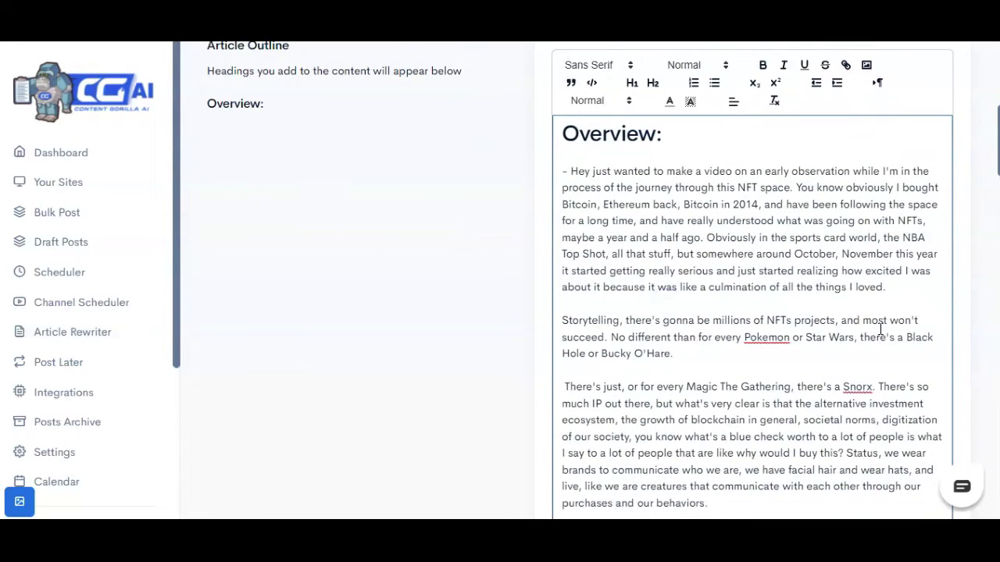
scroll(820, 320, "down", 1)
scroll(703, 258, "down", 1)
left_click(712, 206)
scroll(714, 234, "down", 1)
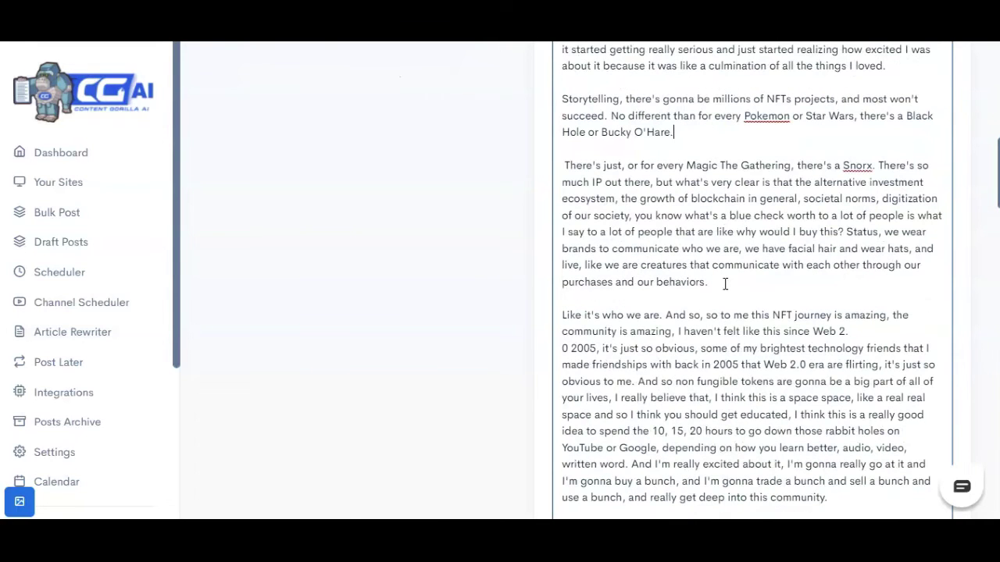
left_click(730, 281)
left_click(865, 328)
key("Return")
key("Return")
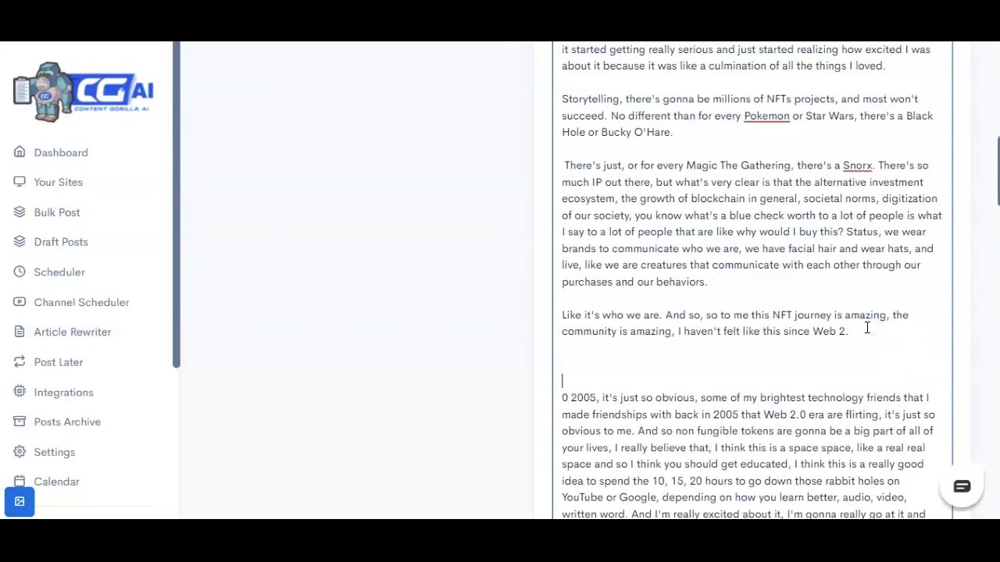
key("Up")
type("What isan ANF")
key("BackSpace")
key("BackSpace")
key("BackSpace")
type("NFT?")
key("BackSpace")
type("?")
Expand the line "What is an NFT?" with AI content in the voice of Gary Vaynerchuk.
scroll(660, 336, "down", 1)
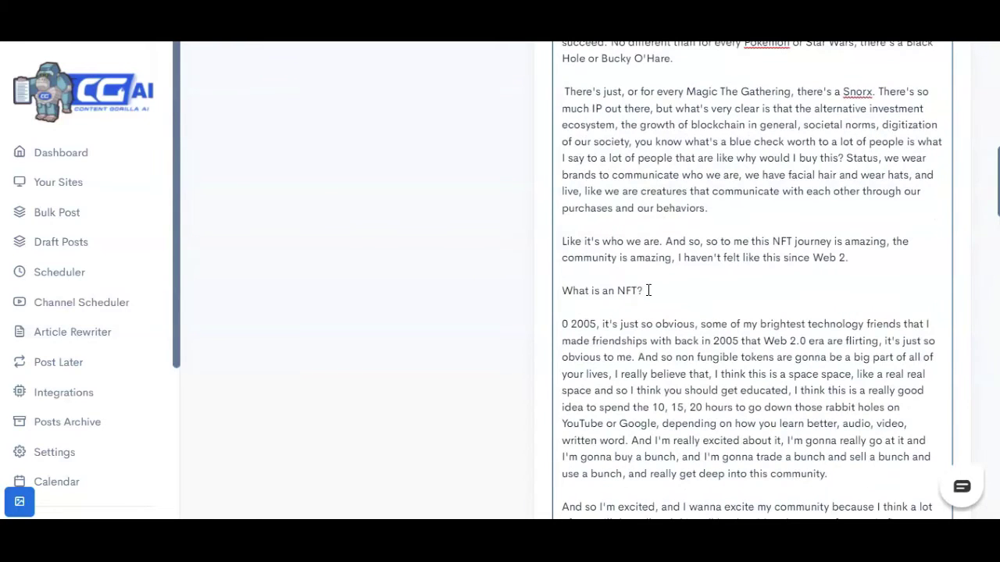
left_click_drag(647, 291, 562, 289)
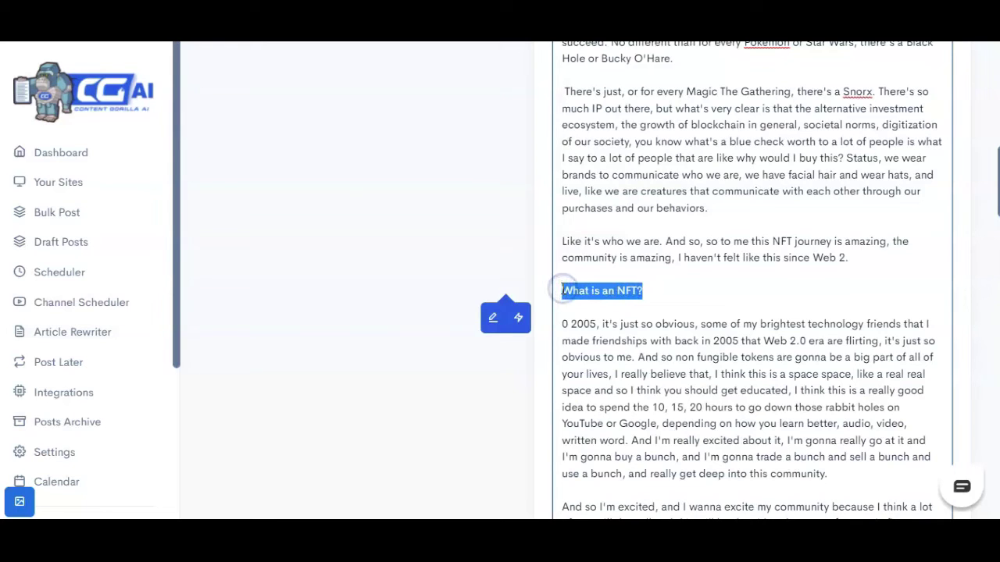
left_click(492, 321)
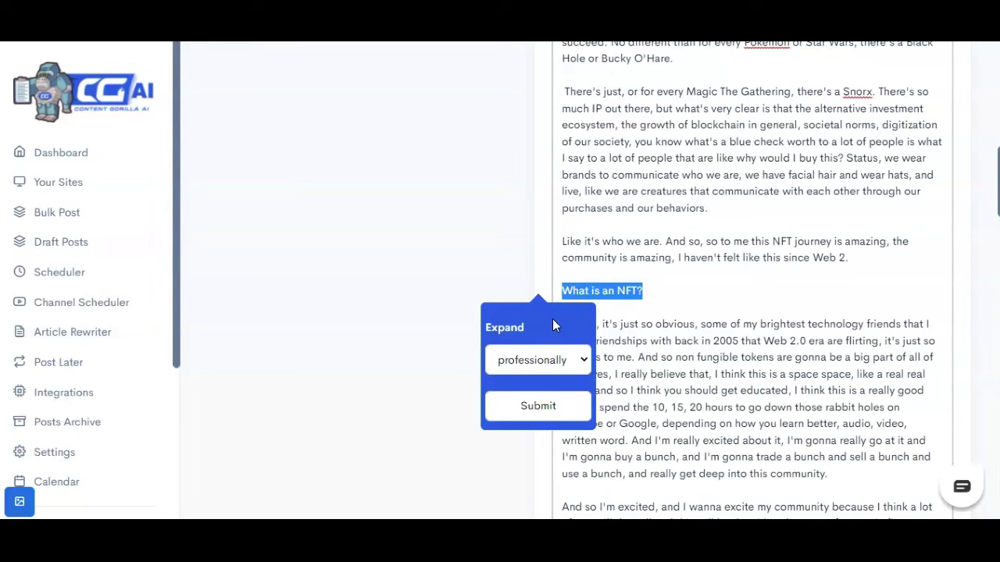
scroll(552, 348, "down", 1)
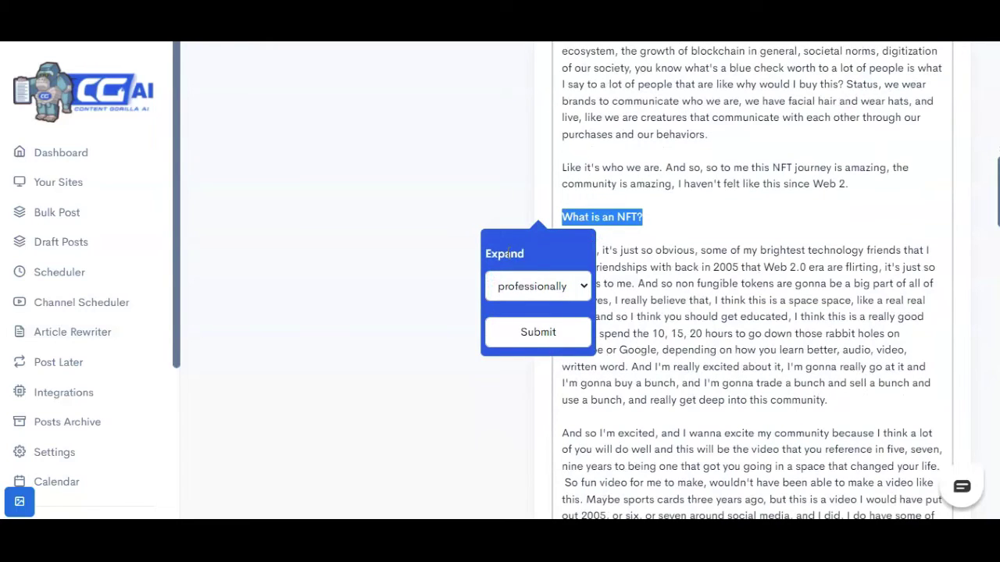
left_click(537, 286)
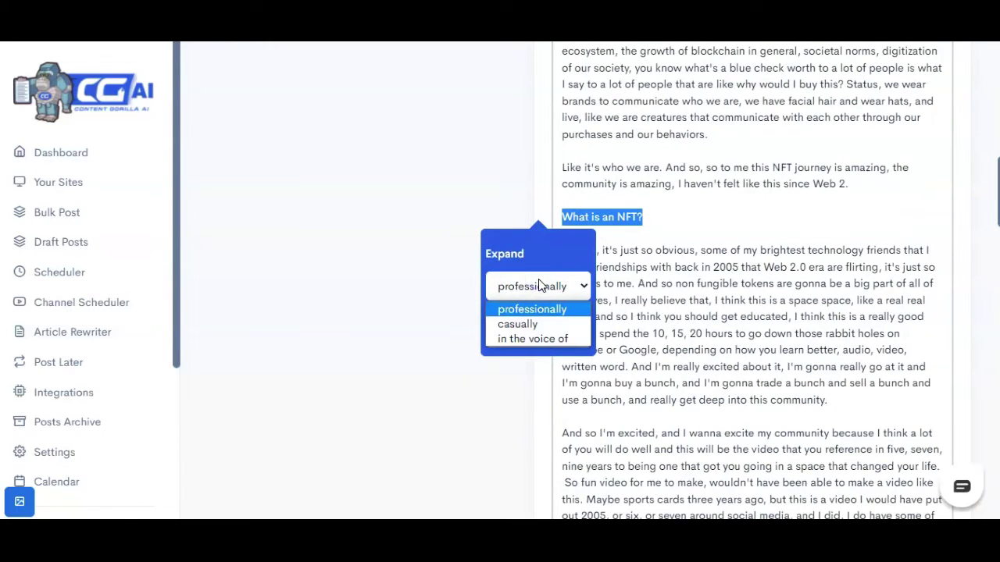
left_click(550, 339)
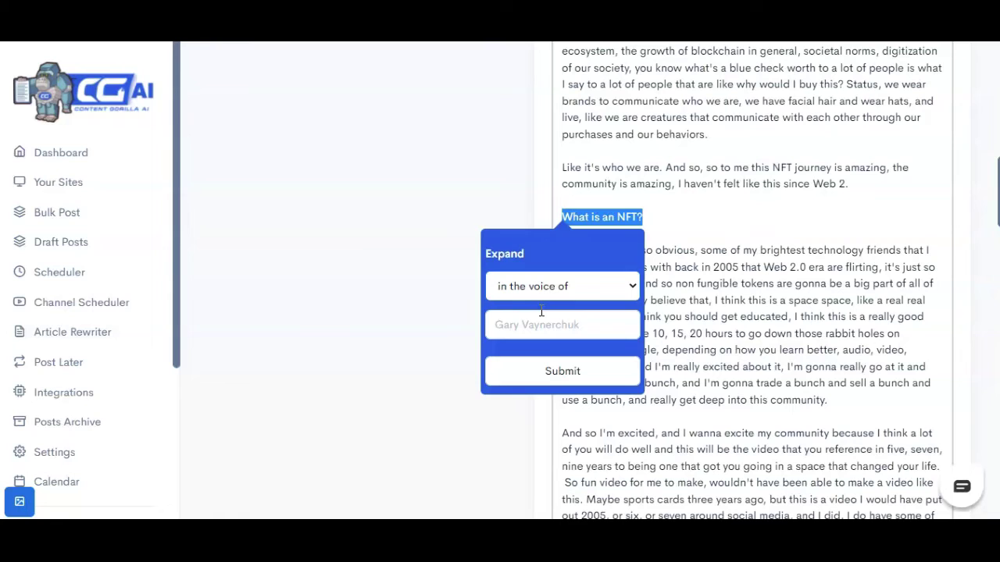
left_click(554, 327)
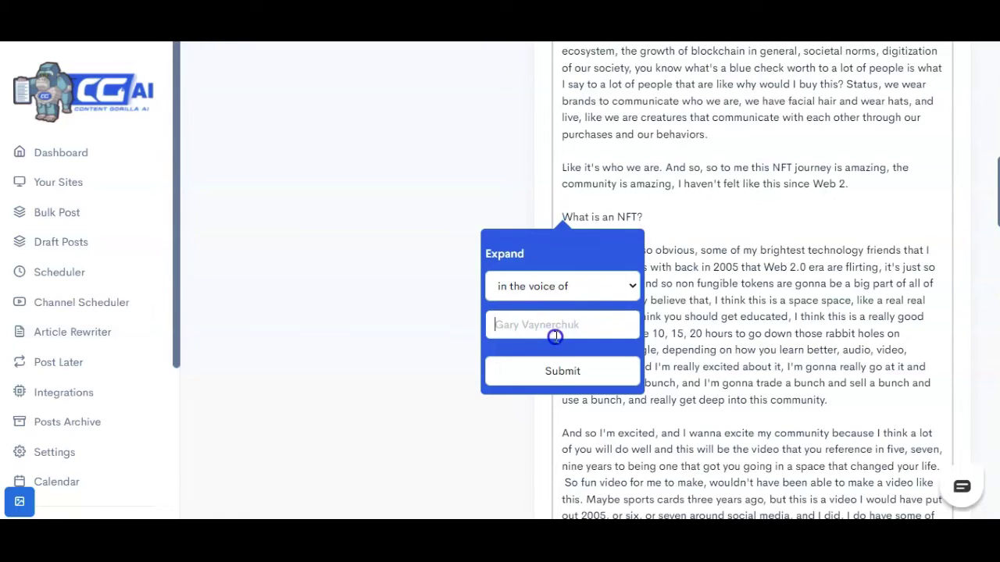
type("Gary Vaynerchuk")
left_click(552, 368)
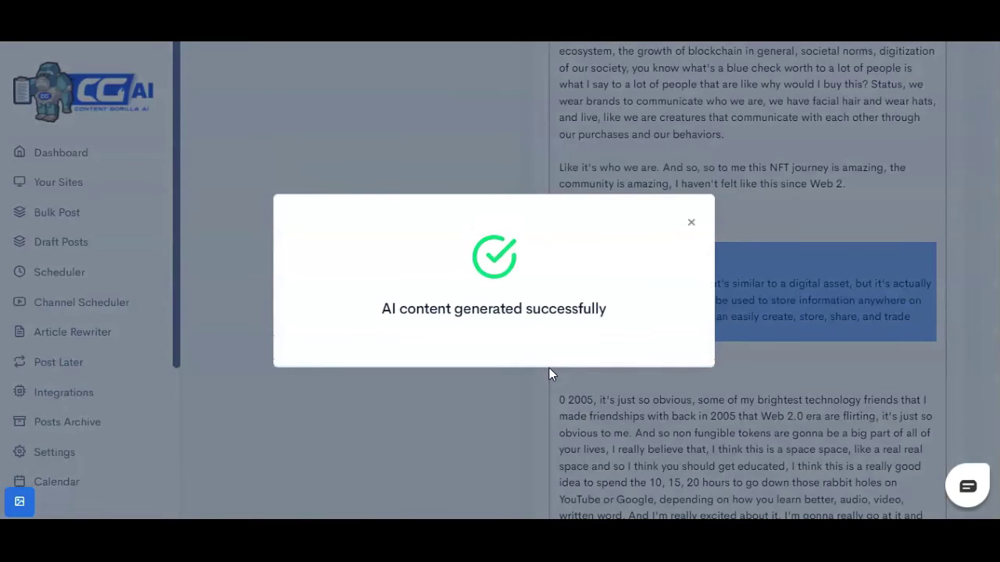
left_click(693, 222)
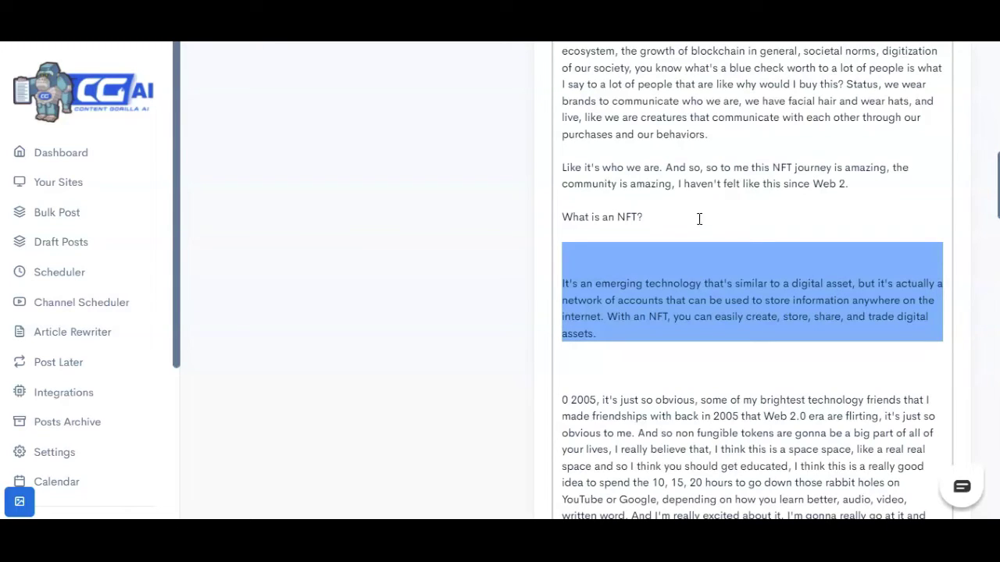
Review the AI-generated paragraph below the line "What is an NFT?".
left_click(697, 232)
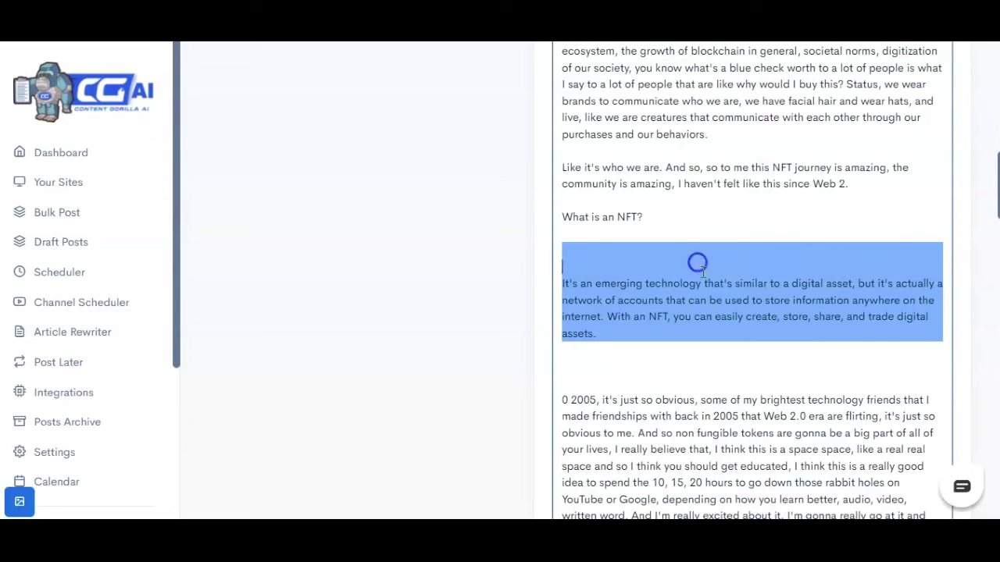
left_click_drag(562, 283, 595, 287)
left_click(594, 286)
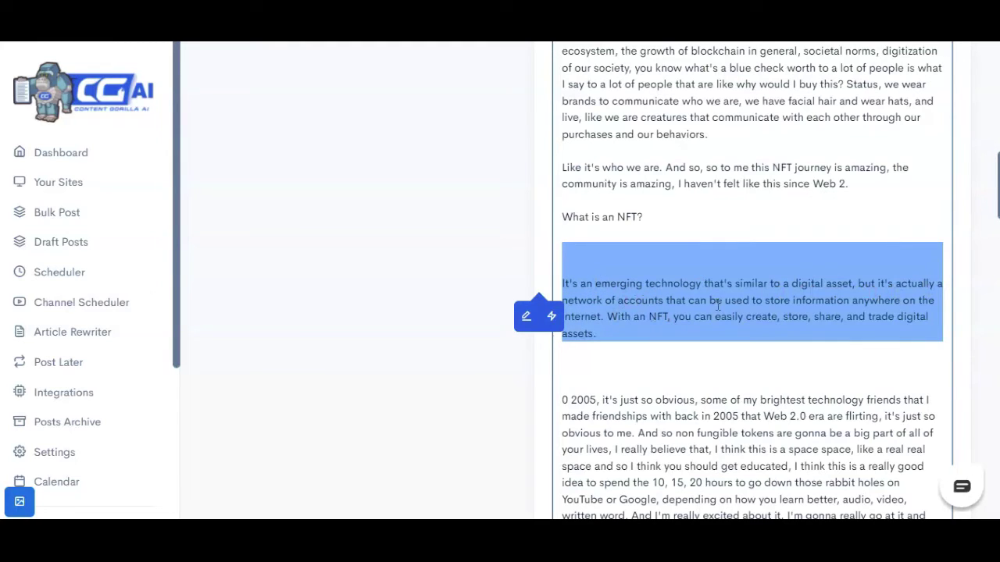
left_click(640, 333)
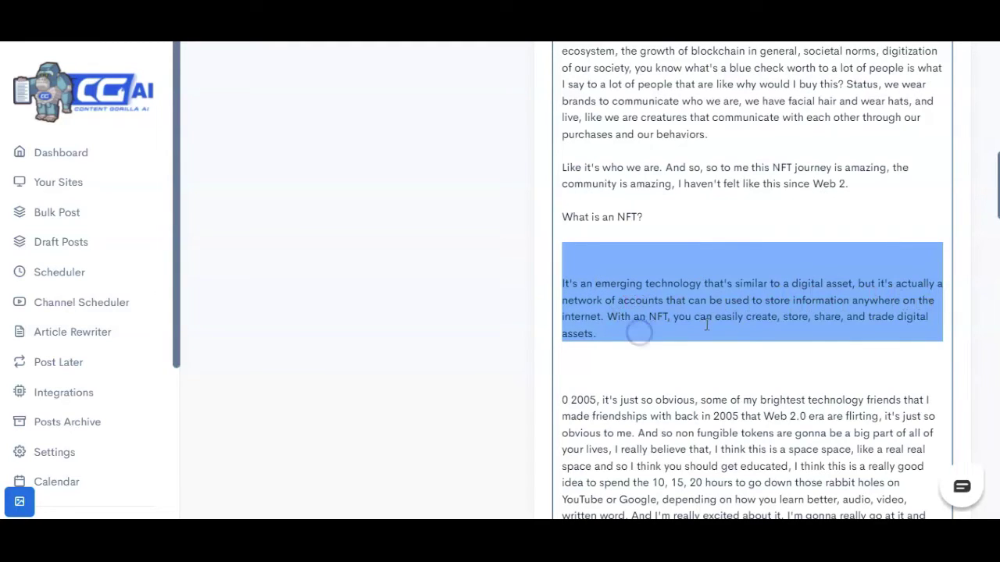
left_click(830, 344)
scroll(628, 331, "up", 1)
scroll(628, 331, "down", 1)
Format the "What is an NFT?" line as a Heading 1.
triple_click(631, 216)
scroll(644, 234, "up", 5)
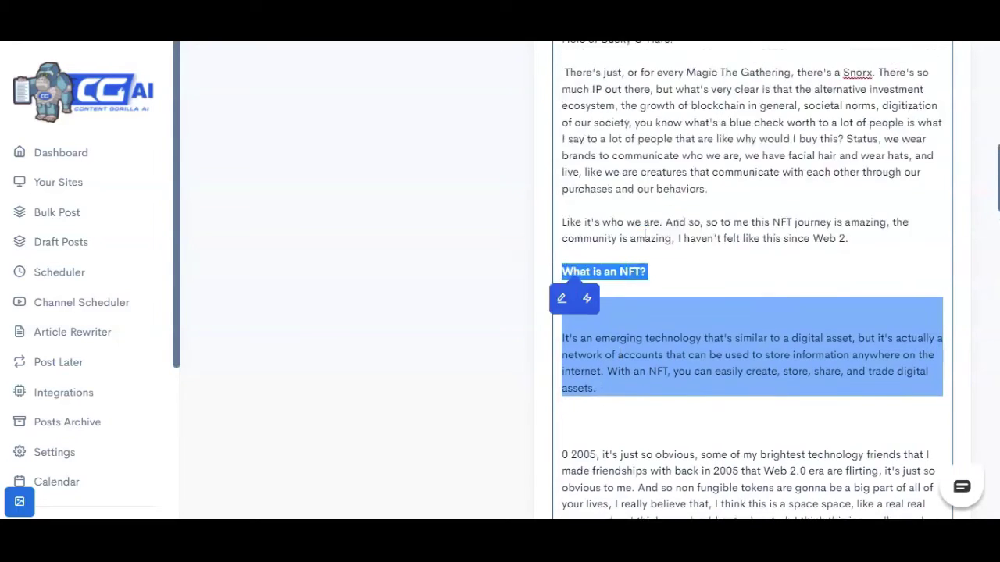
left_click(632, 83)
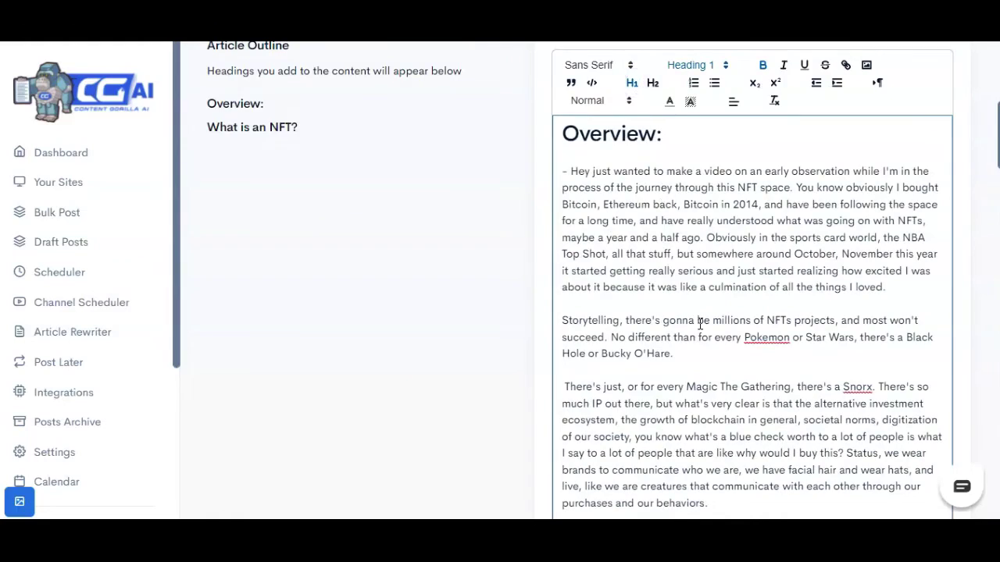
Add the line "Future of NFT", set off by blank lines, after "I'm spending a ton of time on this.".
scroll(699, 324, "down", 8)
scroll(717, 349, "down", 4)
left_click(852, 188)
scroll(855, 287, "down", 15)
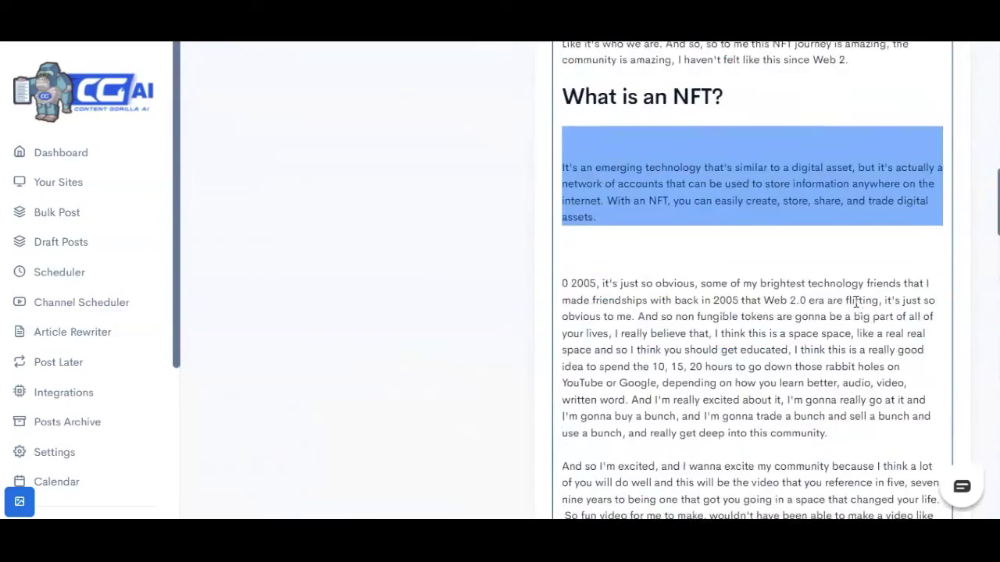
scroll(857, 300, "down", 2)
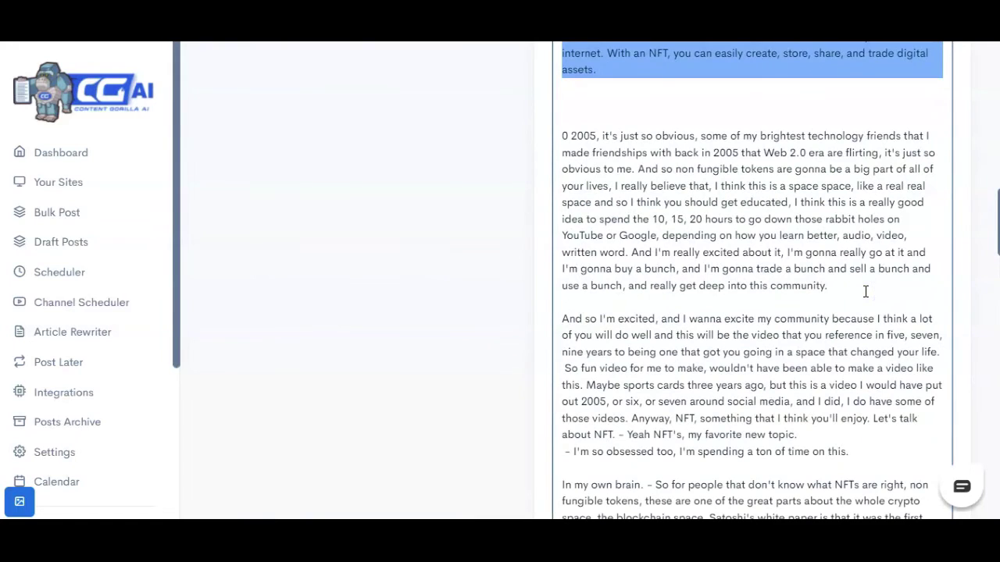
scroll(865, 291, "down", 2)
left_click(878, 304)
key("Return")
key("Return")
key("Return")
key("Return")
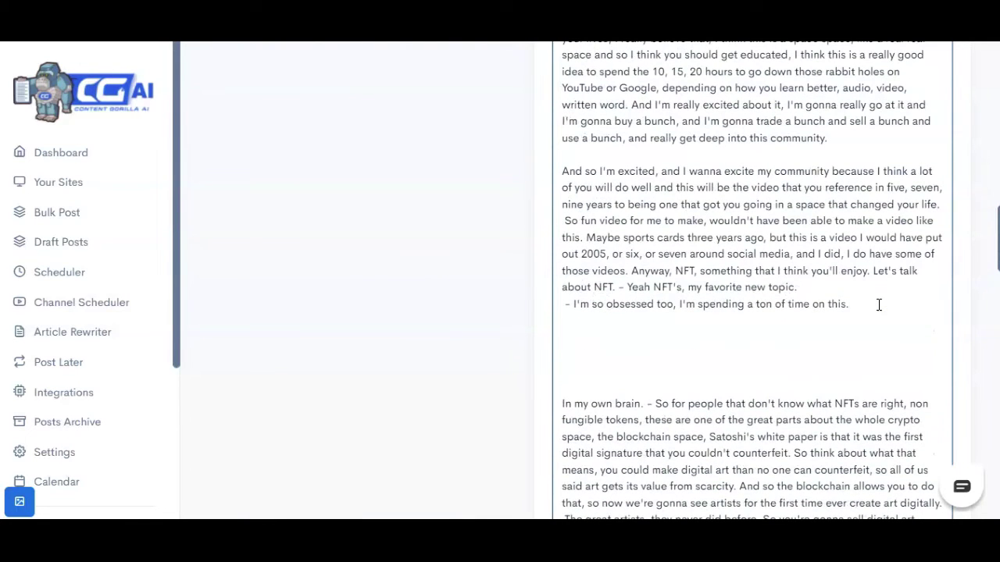
left_click(845, 355)
type("N")
key("BackSpace")
type("Future of NFT")
Expand the line "Future of NFT" with AI content in the voice of Will Smith.
key("ctrl+shift+Left")
key("ctrl+shift+Left")
key("ctrl+shift+Left")
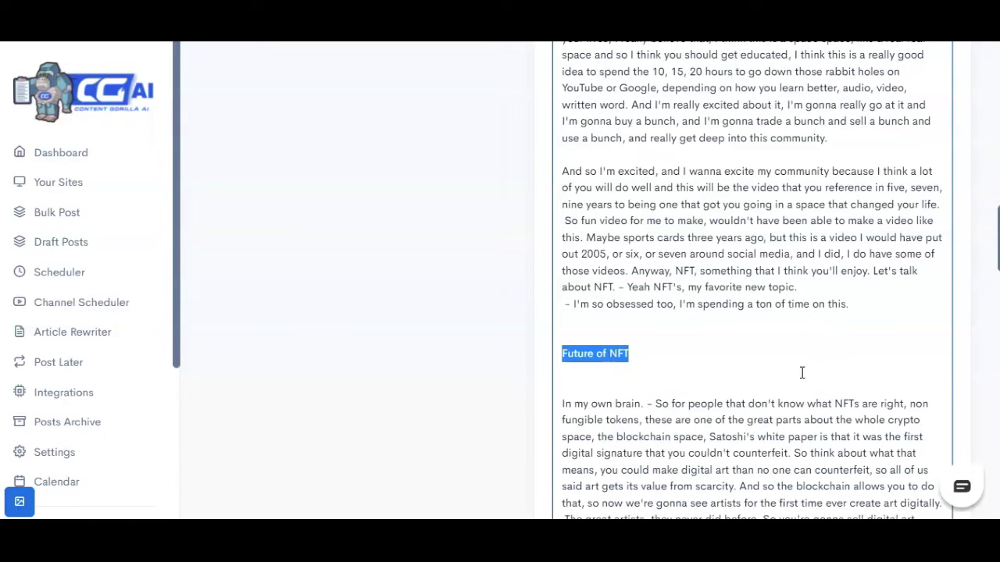
left_click(584, 353)
left_click_drag(560, 353, 659, 353)
left_click(586, 383)
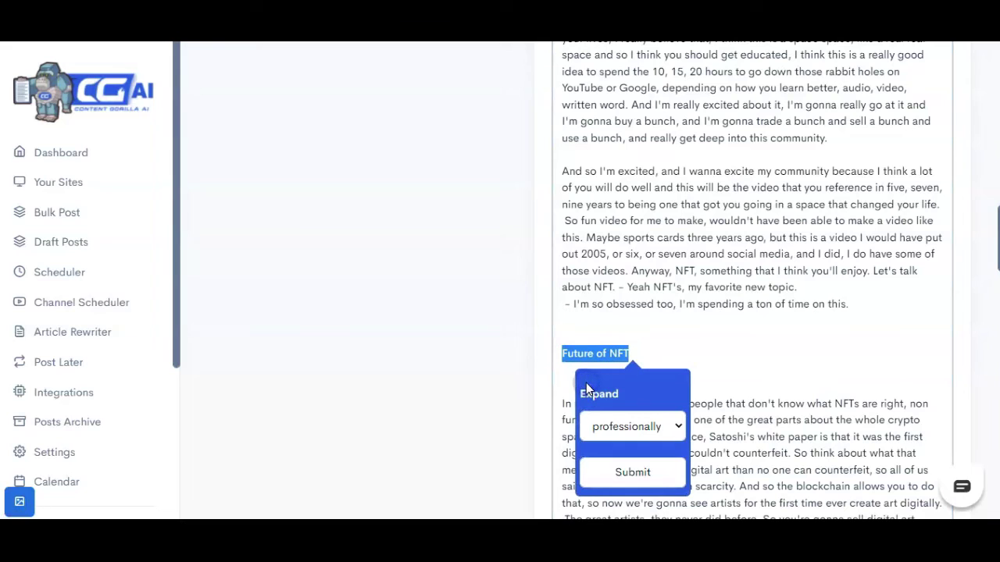
left_click(629, 430)
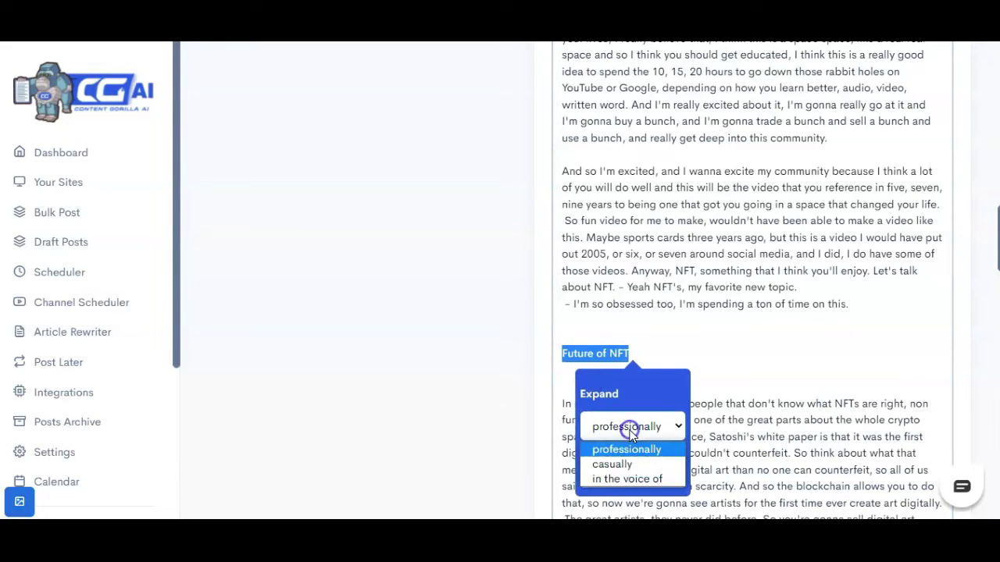
left_click(640, 478)
scroll(666, 396, "down", 1)
left_click(666, 392)
type("Will Smith")
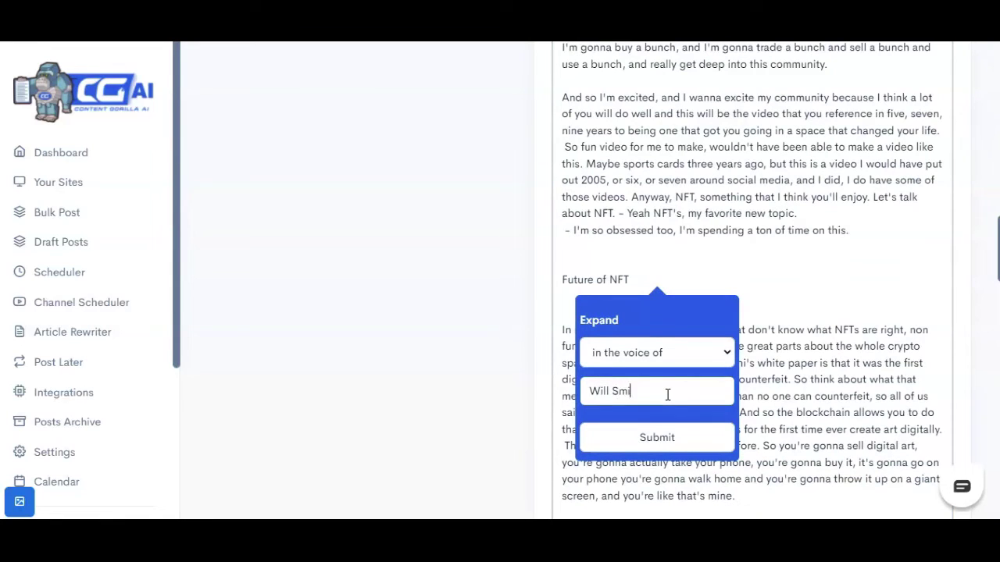
left_click(663, 439)
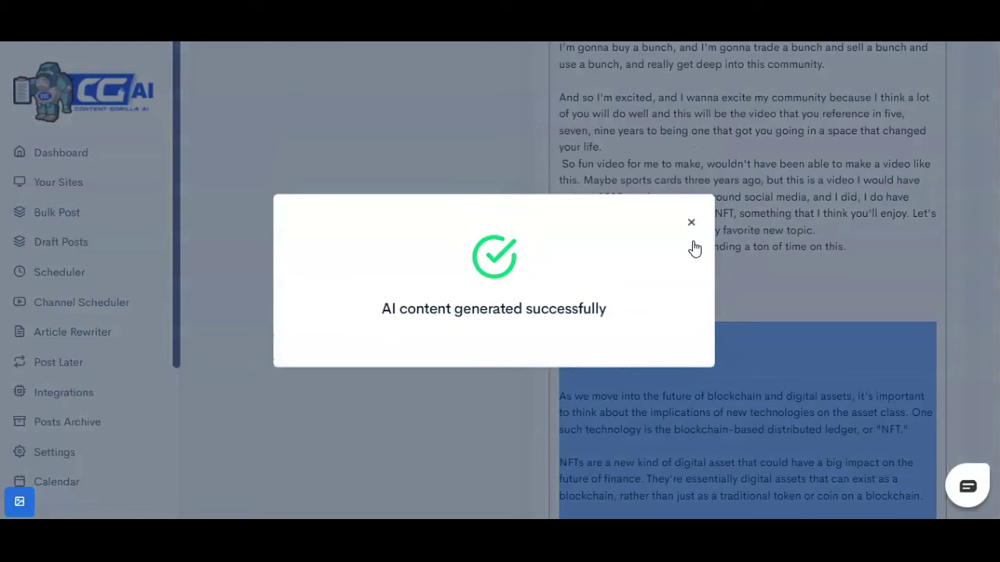
left_click(690, 223)
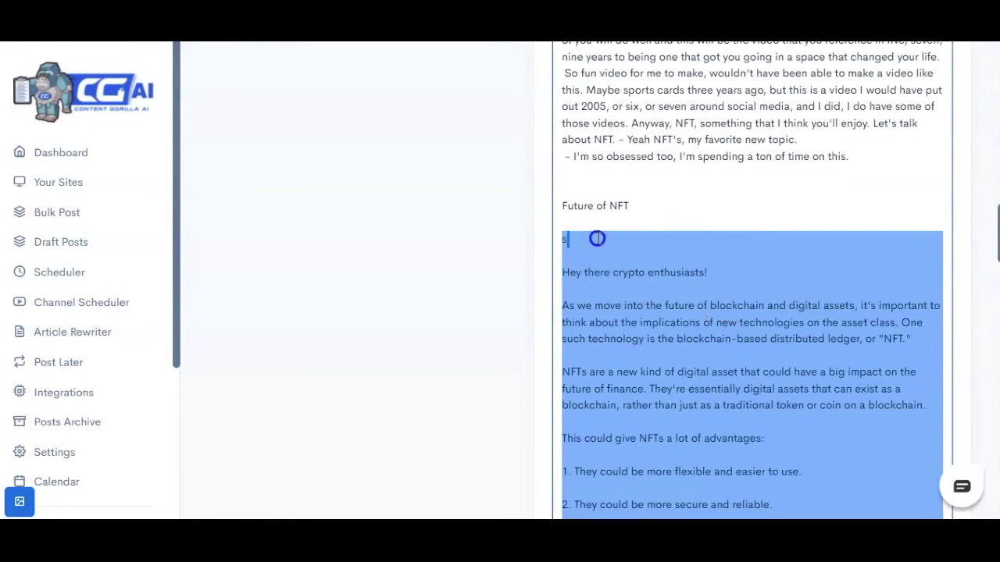
Remove the stray "s" and extra blank line above "Hey there crypto enthusiasts!" and review the generated text about the future of NFTs.
left_click(567, 234)
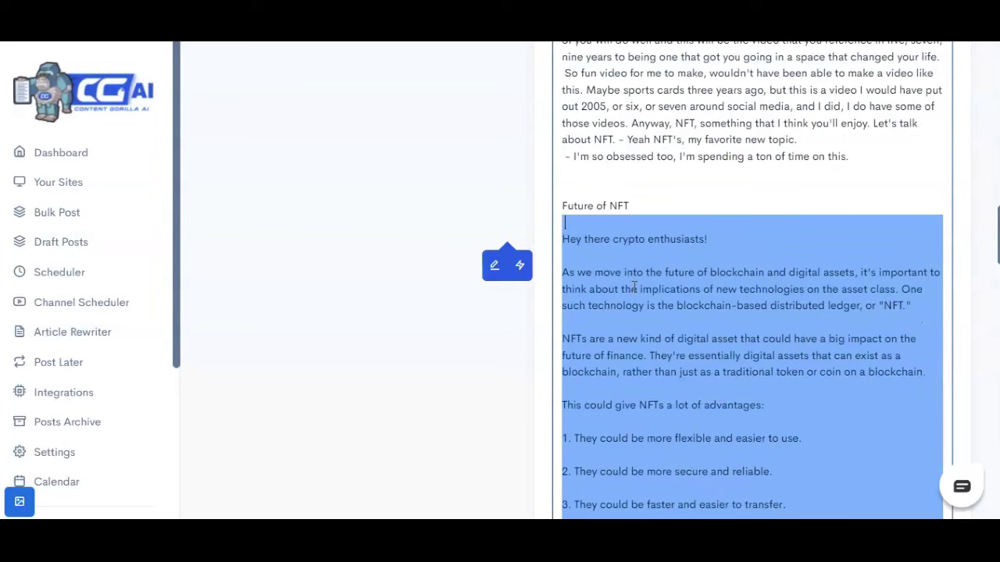
scroll(634, 287, "down", 1)
left_click(830, 200)
scroll(843, 239, "down", 1)
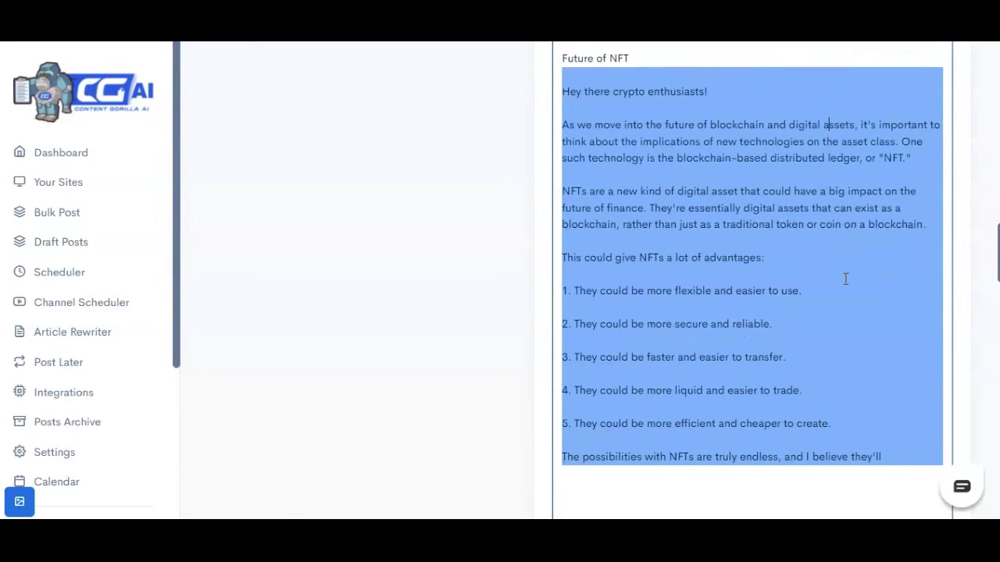
scroll(845, 279, "down", 1)
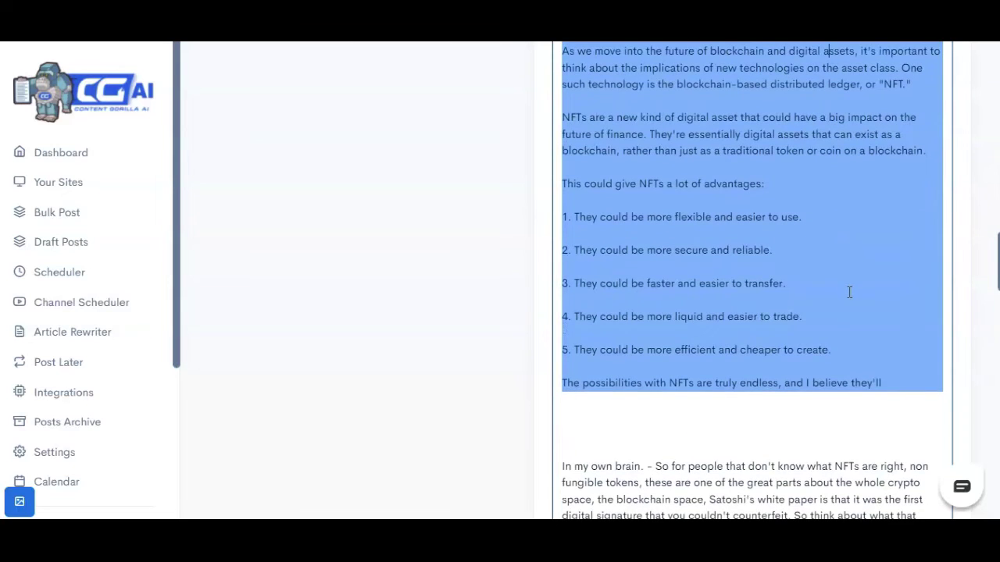
scroll(849, 293, "up", 2)
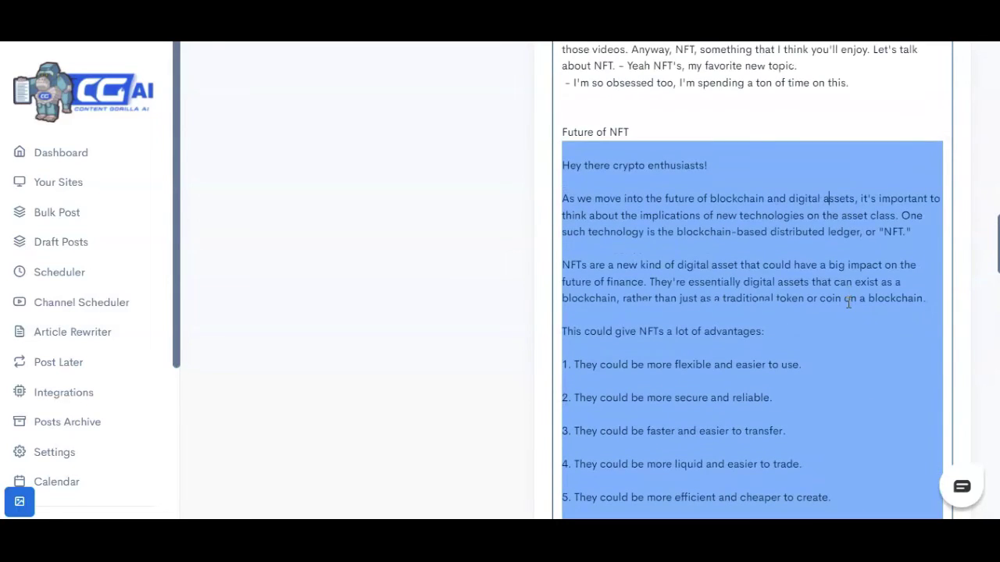
Add the line "What is an NFT?" between the generated text and the paragraph starting "In my own brain.".
scroll(851, 289, "down", 4)
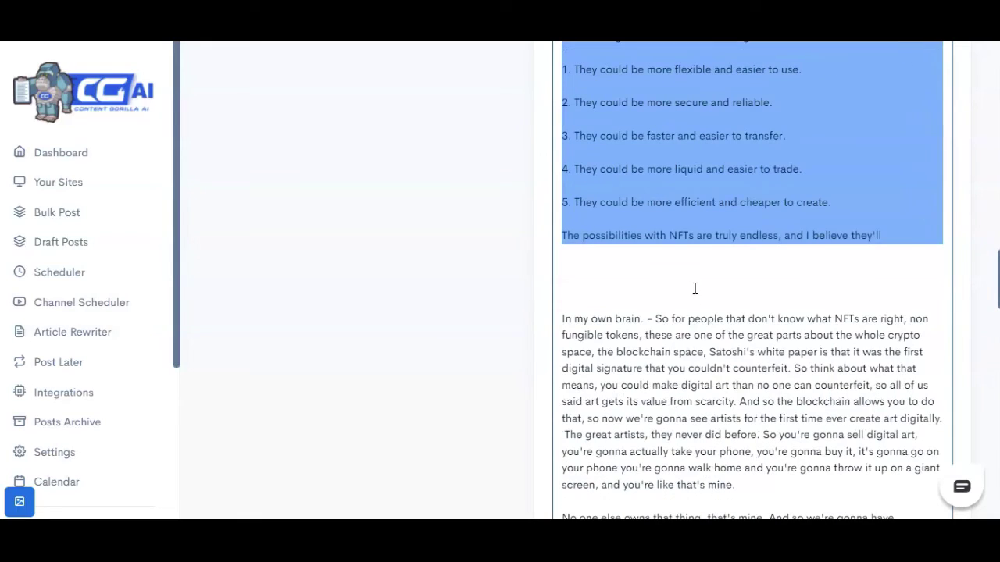
left_click(695, 277)
key("Return")
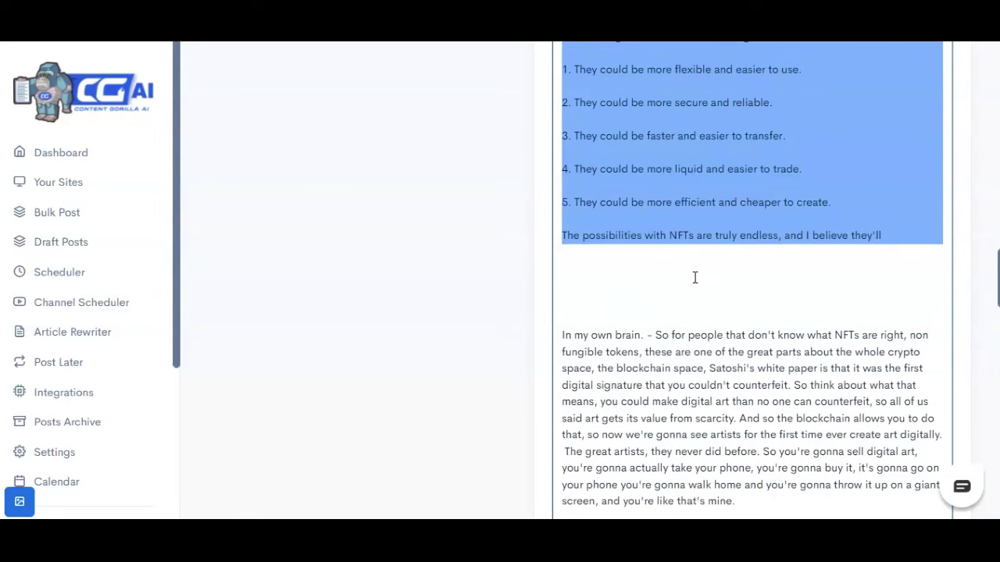
type("What is an NFT")
Try to expand the line "What is an NFT?" with AI content in the voice of Ryan Reynolds.
key("ctrl+shift+Left")
key("ctrl+shift+Left")
key("ctrl+shift+Left")
key("ctrl+shift+Left")
key("ctrl+shift+Left")
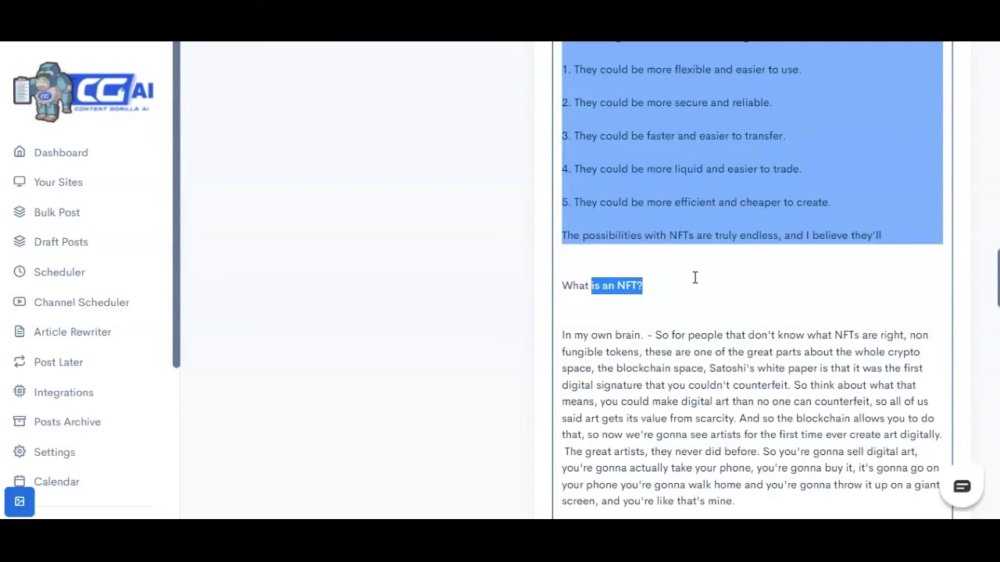
key("Left")
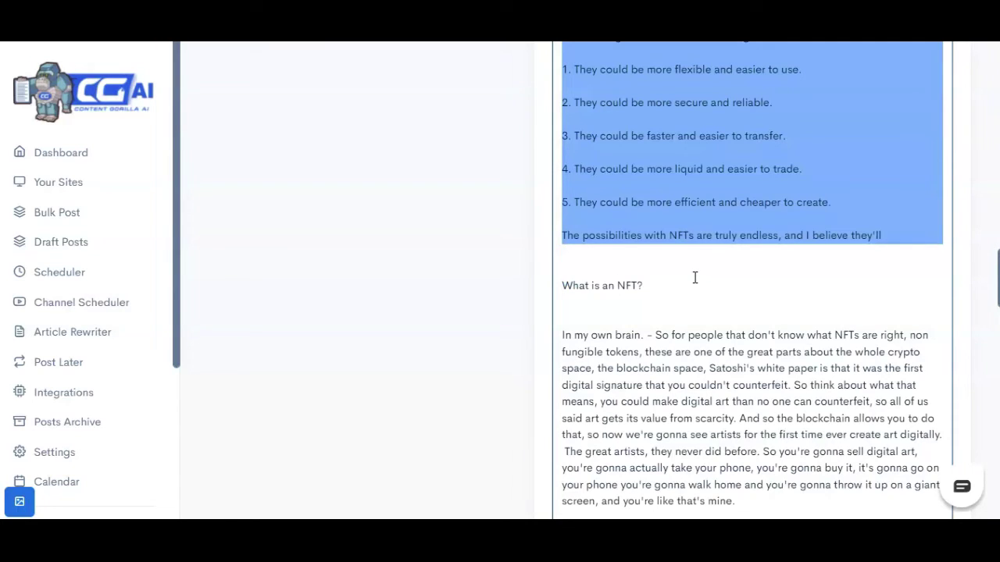
left_click(564, 284)
left_click_drag(564, 284, 653, 295)
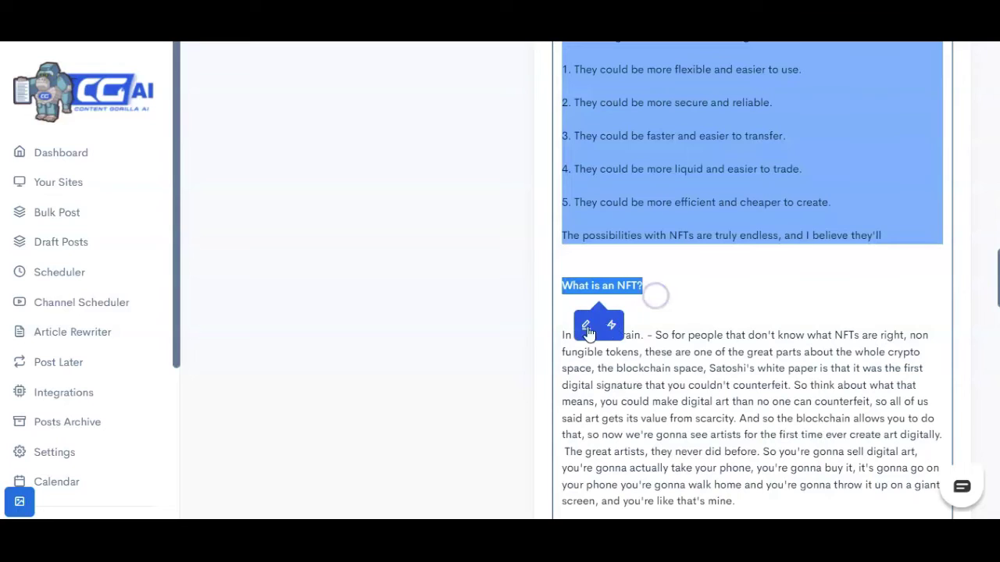
left_click(588, 322)
left_click(628, 375)
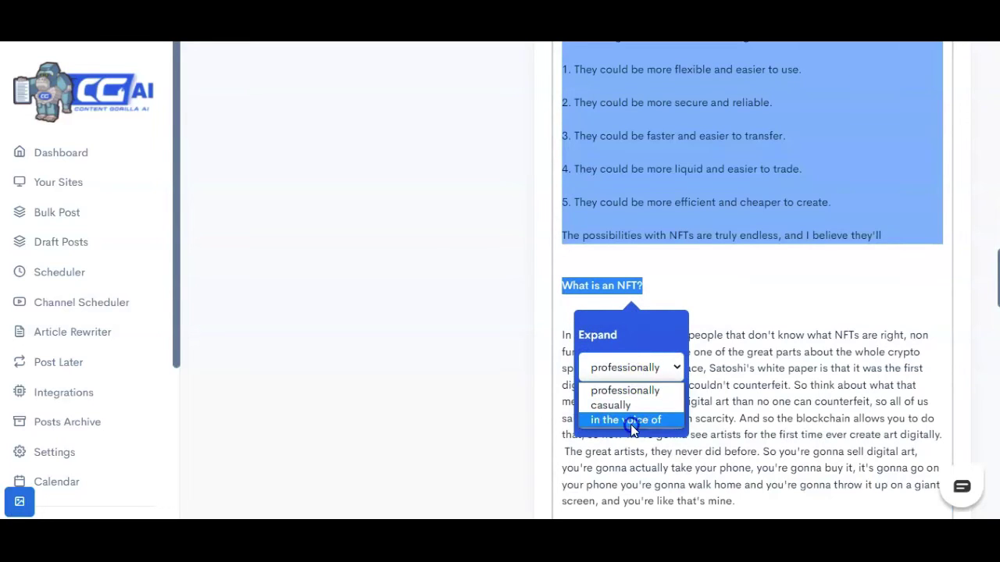
left_click(629, 417)
left_click(633, 403)
type("Ryabn")
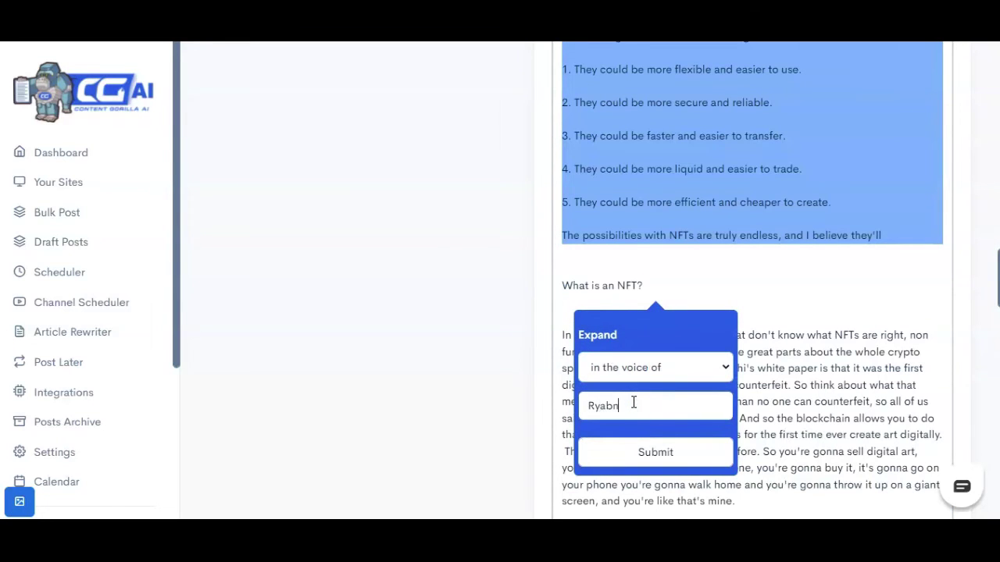
type("nm")
type(" Reynolds")
left_click(654, 453)
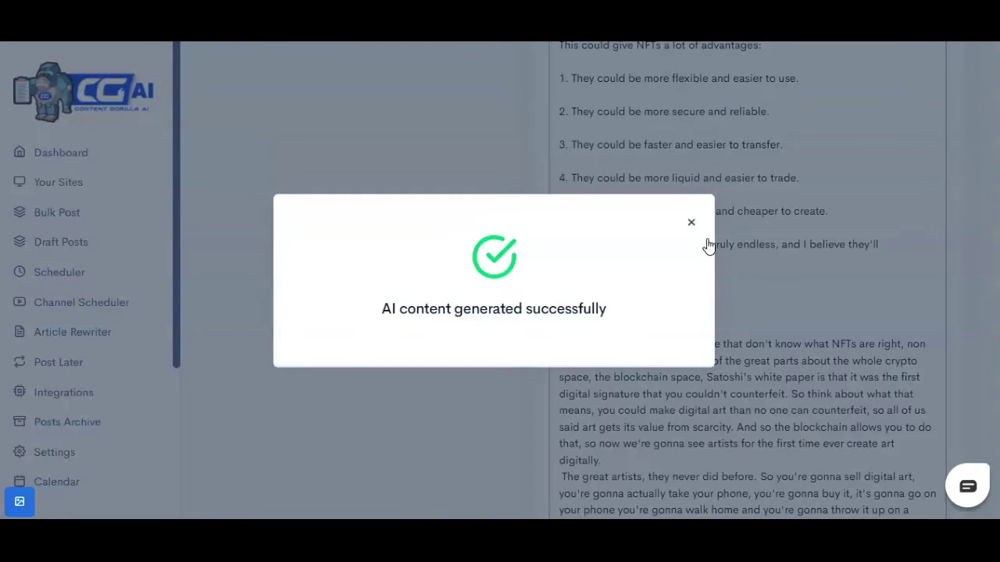
left_click(695, 224)
scroll(687, 227, "down", 2)
scroll(578, 196, "up", 1)
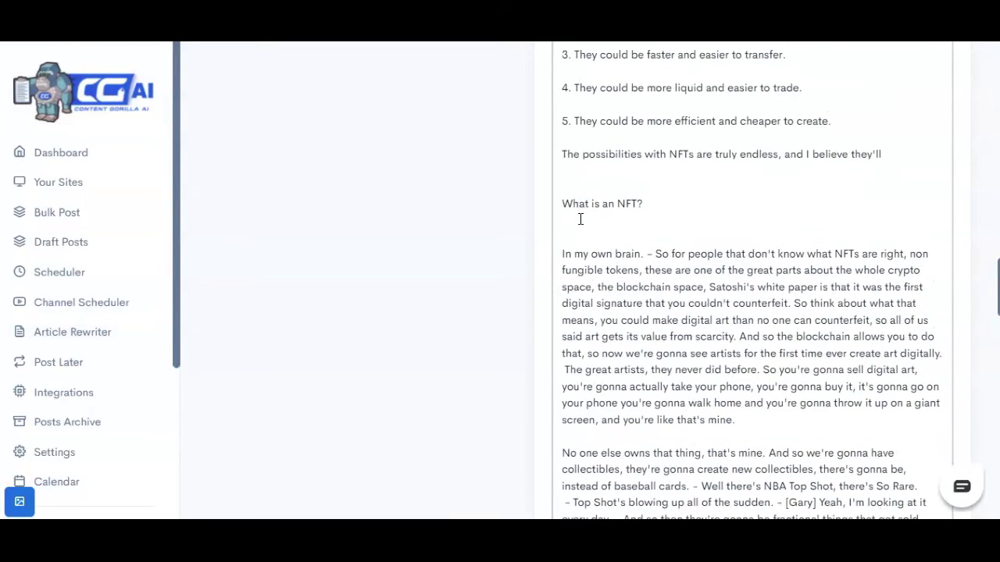
left_click_drag(562, 254, 658, 257)
left_click(724, 256)
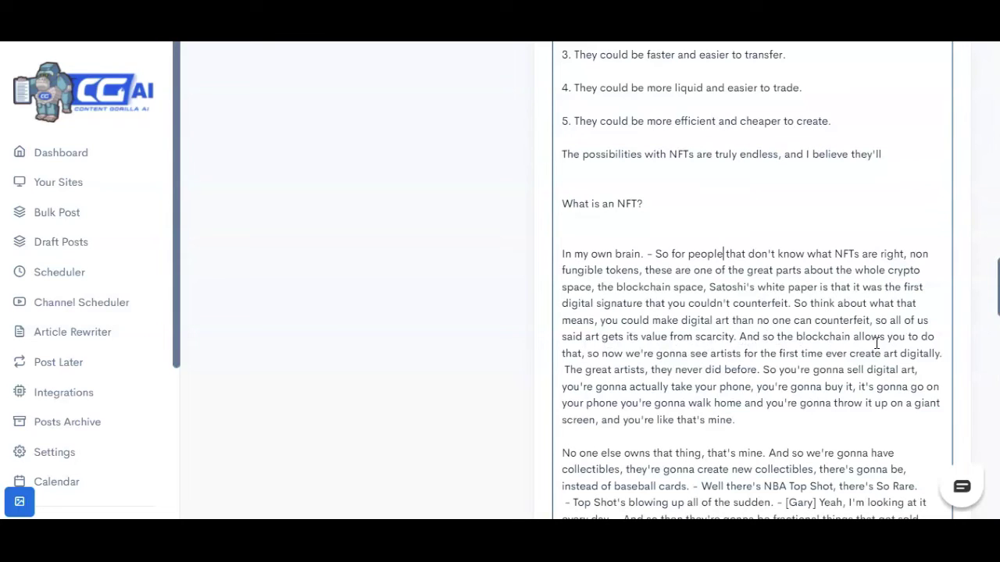
Add a blank line after the paragraph ending "you're like that's mine." and look through the rest of the transcript.
scroll(641, 356, "down", 1)
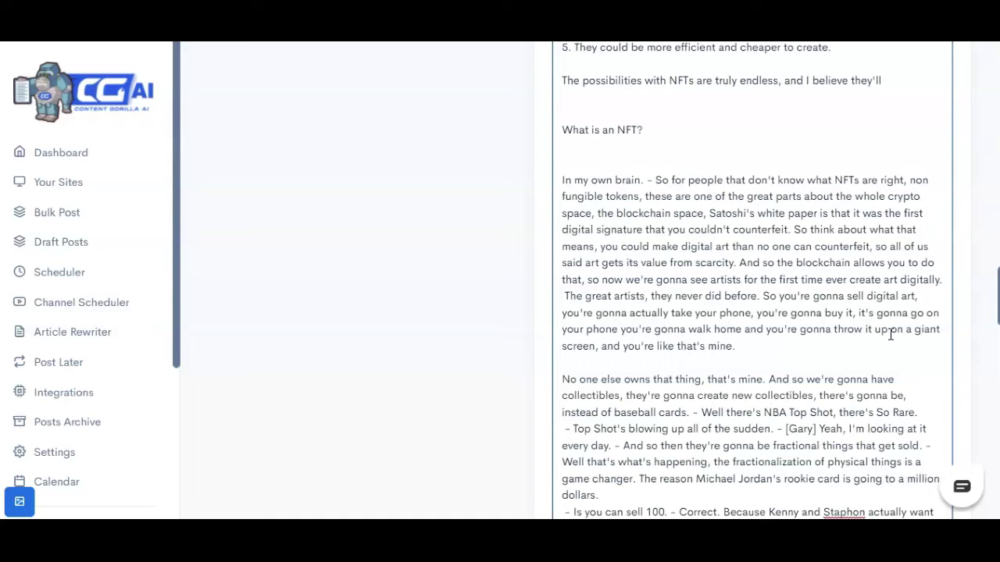
left_click(777, 344)
key("Return")
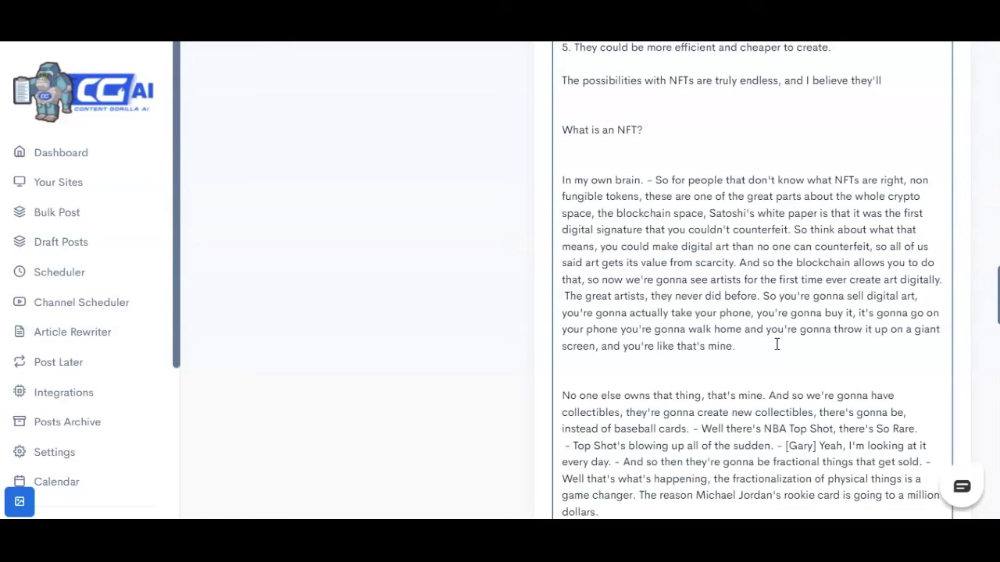
scroll(777, 343, "down", 15)
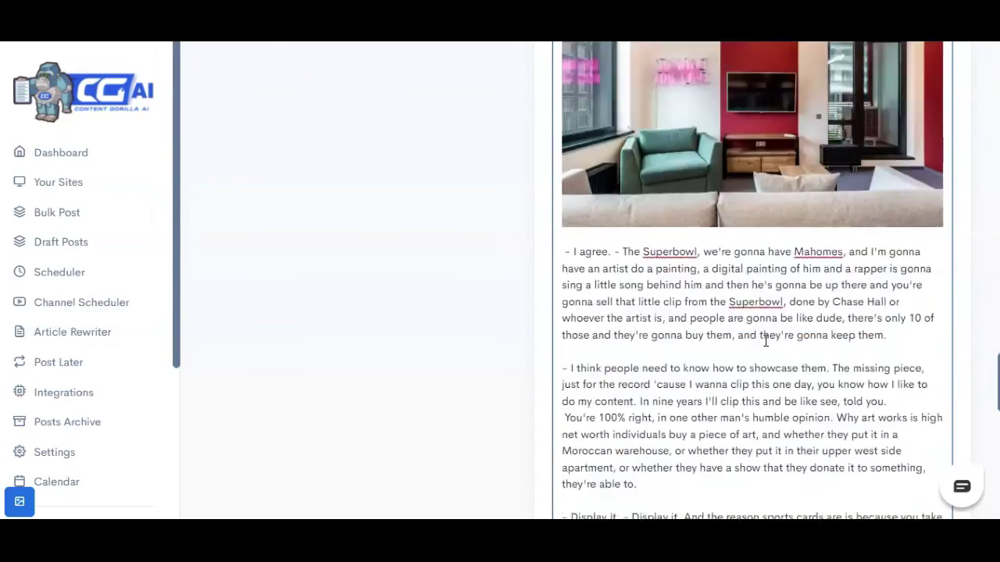
scroll(767, 340, "down", 15)
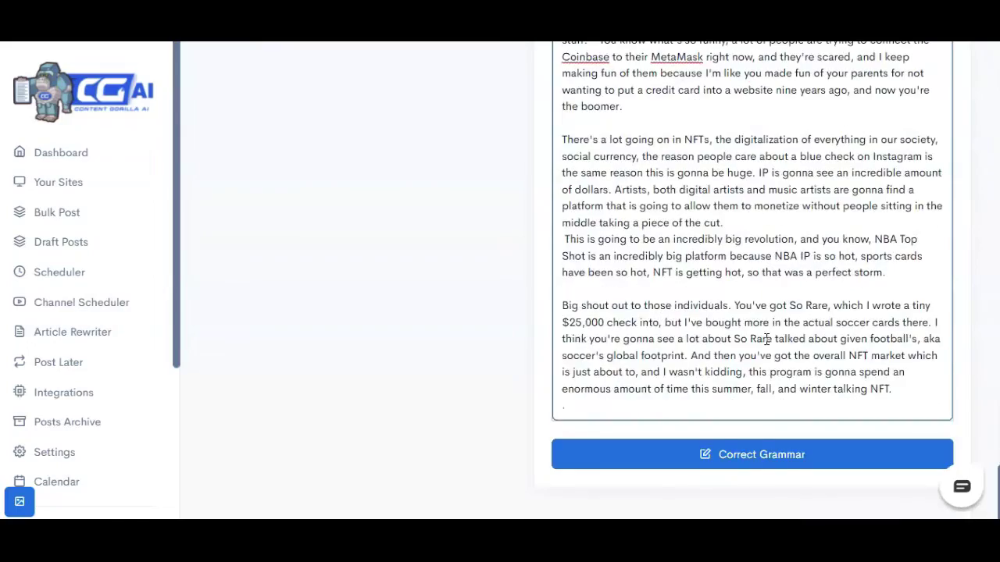
scroll(769, 340, "up", 20)
scroll(769, 341, "down", 15)
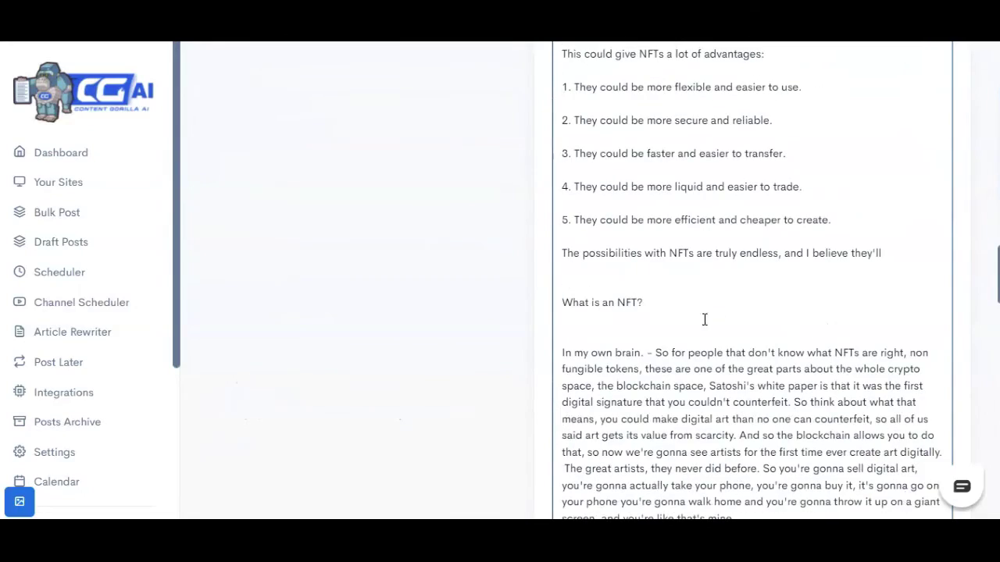
Format the "What is an NFT?" line above "In my own brain." as a Heading 1.
left_click_drag(699, 317, 560, 308)
scroll(659, 324, "down", 5)
scroll(670, 323, "up", 15)
scroll(669, 313, "down", 2)
scroll(670, 312, "up", 1)
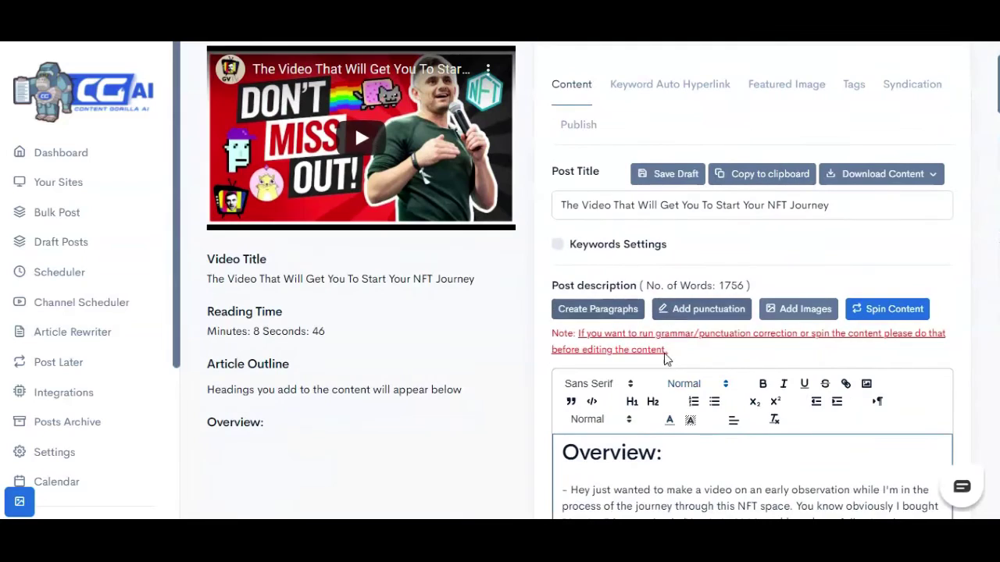
left_click(631, 399)
scroll(726, 418, "up", 12)
scroll(727, 418, "up", 2)
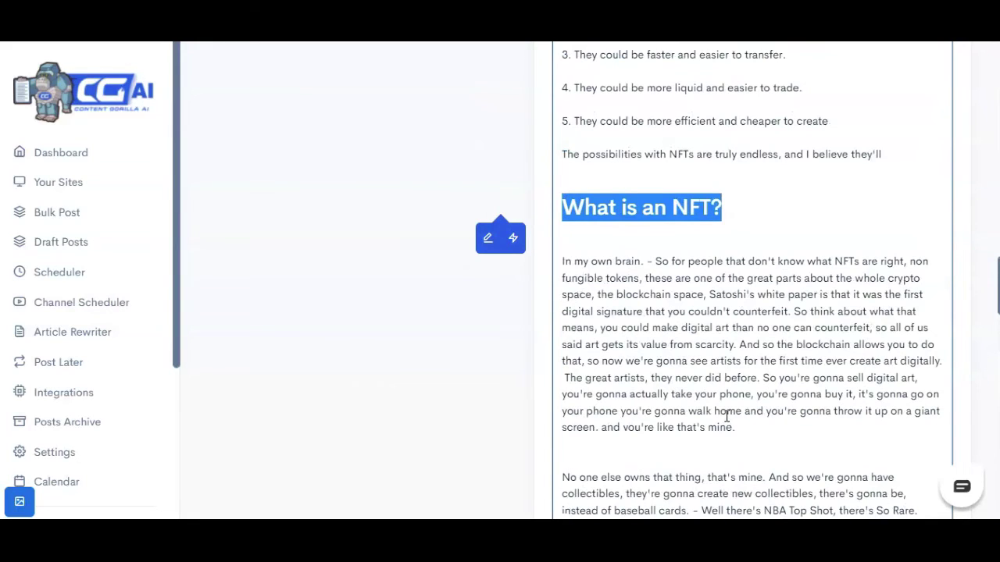
left_click(686, 243)
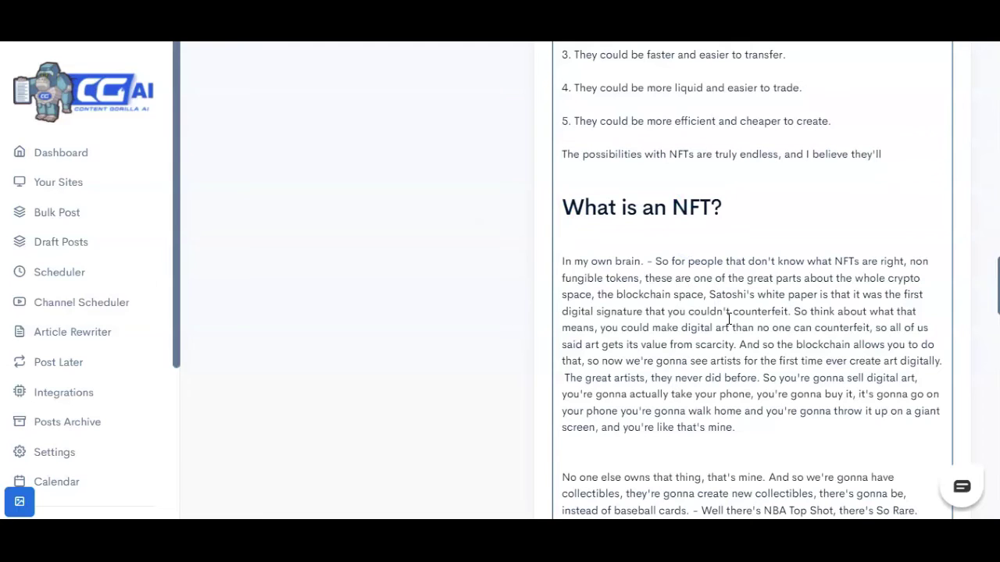
Look back through the post and examine the article outline built from its headings.
scroll(729, 320, "up", 10)
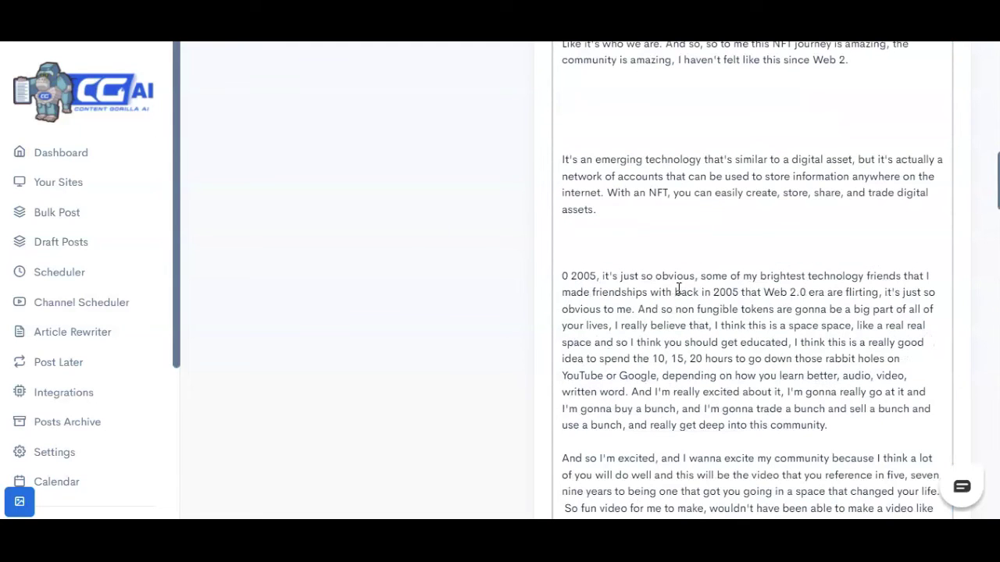
scroll(671, 292, "up", 10)
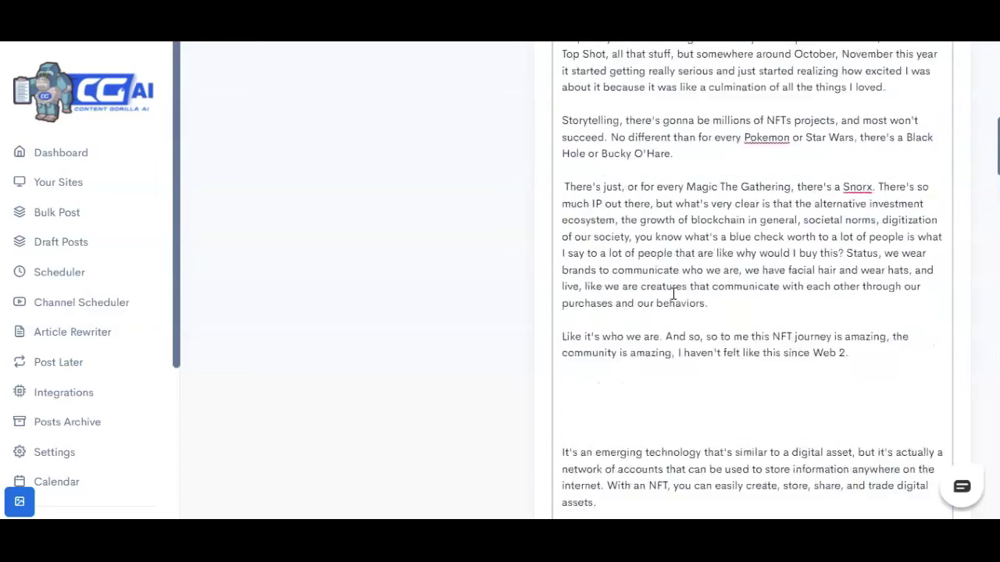
scroll(673, 309, "down", 5)
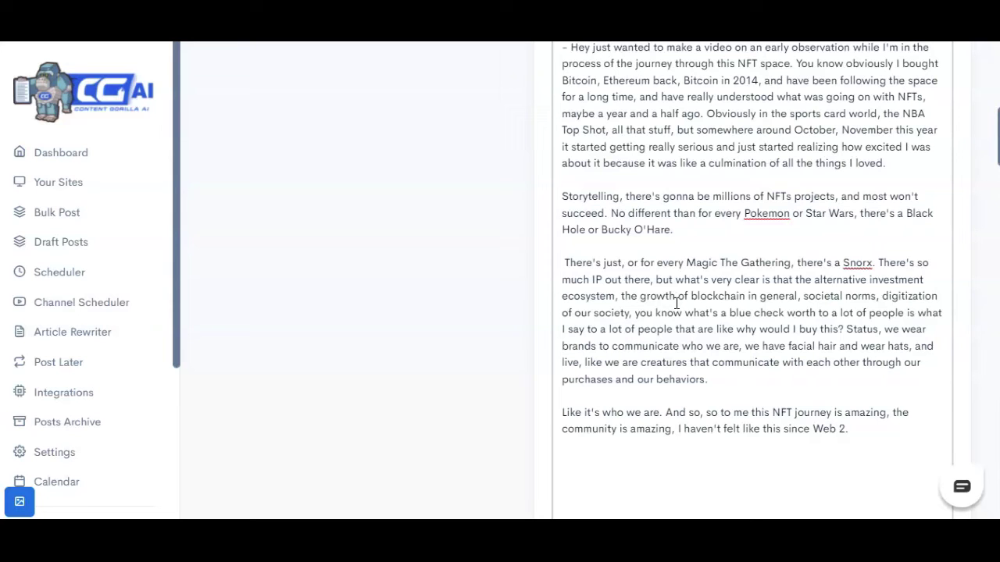
scroll(676, 303, "up", 8)
scroll(732, 395, "down", 3)
scroll(733, 394, "up", 4)
scroll(733, 394, "down", 3)
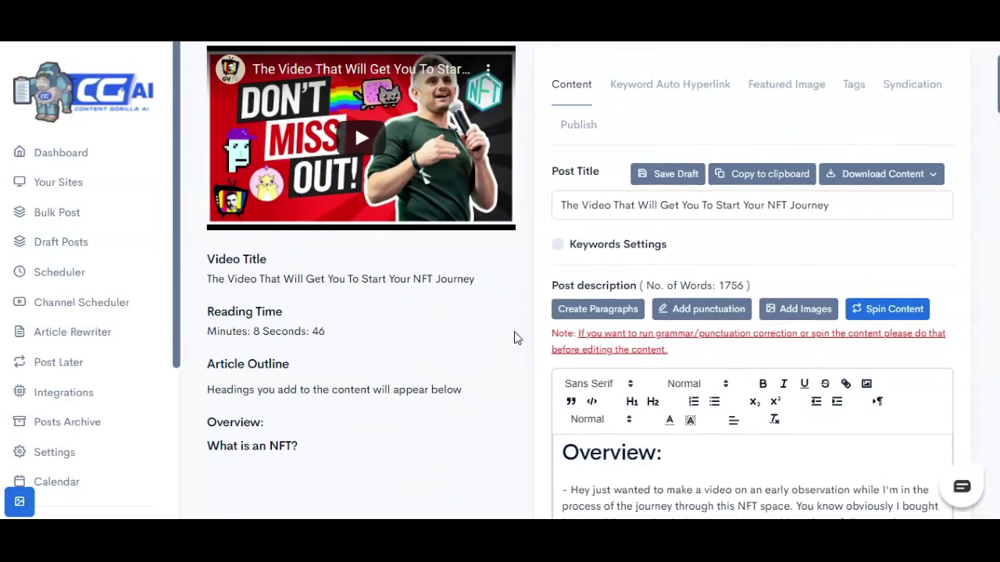
Examine the Overview section and the options for saving, copying and downloading the post, including the available download formats.
scroll(734, 305, "down", 1)
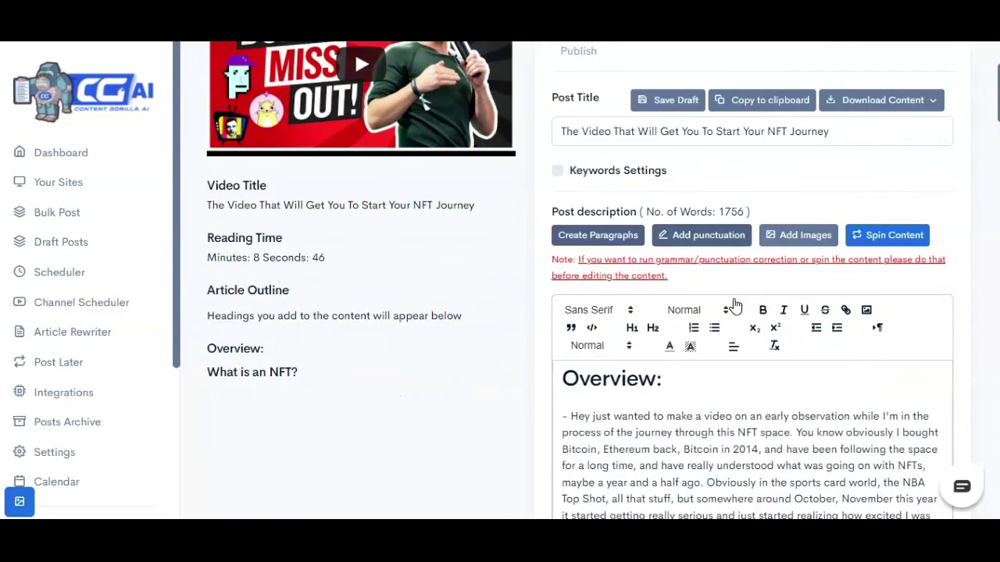
scroll(734, 305, "down", 2)
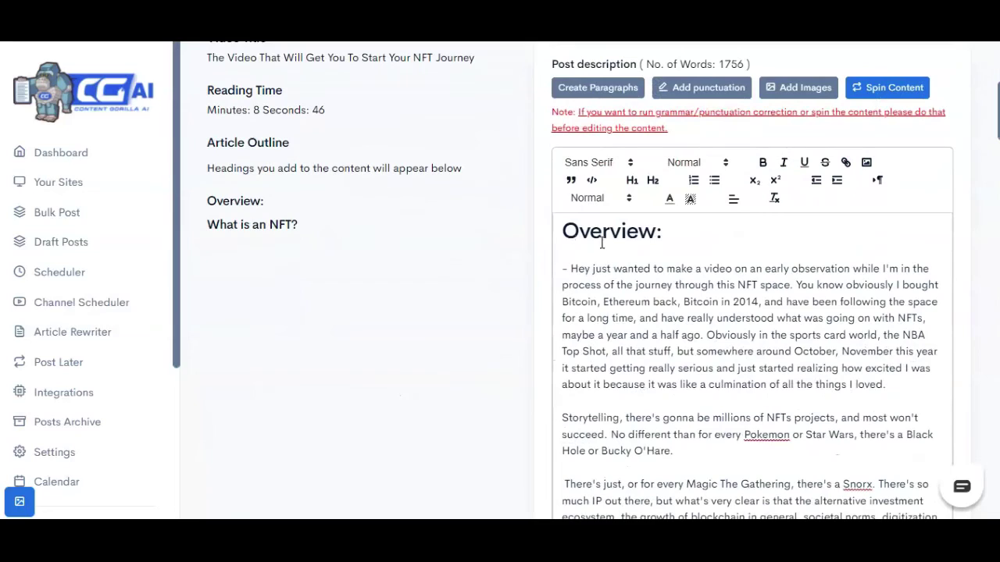
scroll(609, 235, "down", 3)
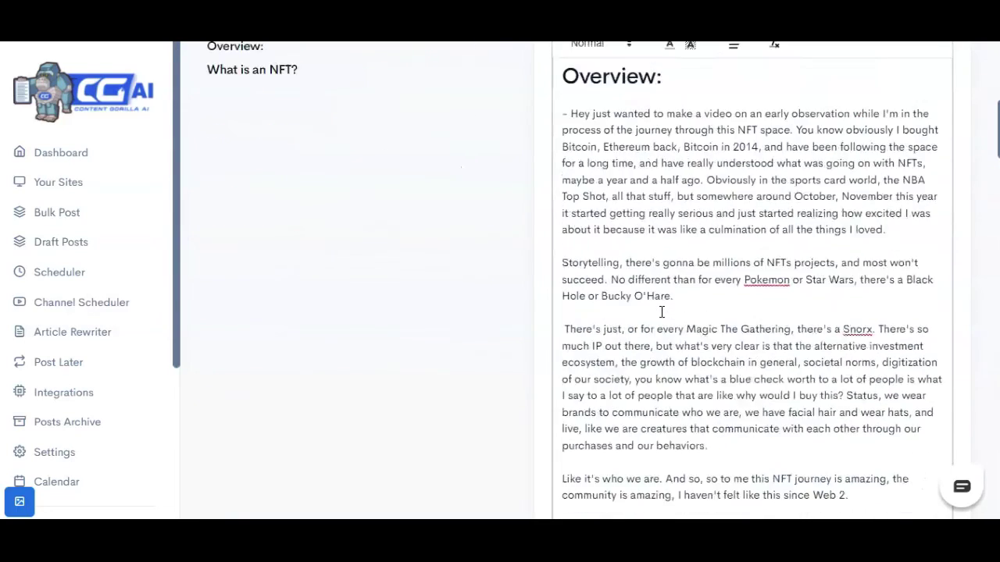
scroll(662, 312, "up", 3)
scroll(709, 402, "down", 2)
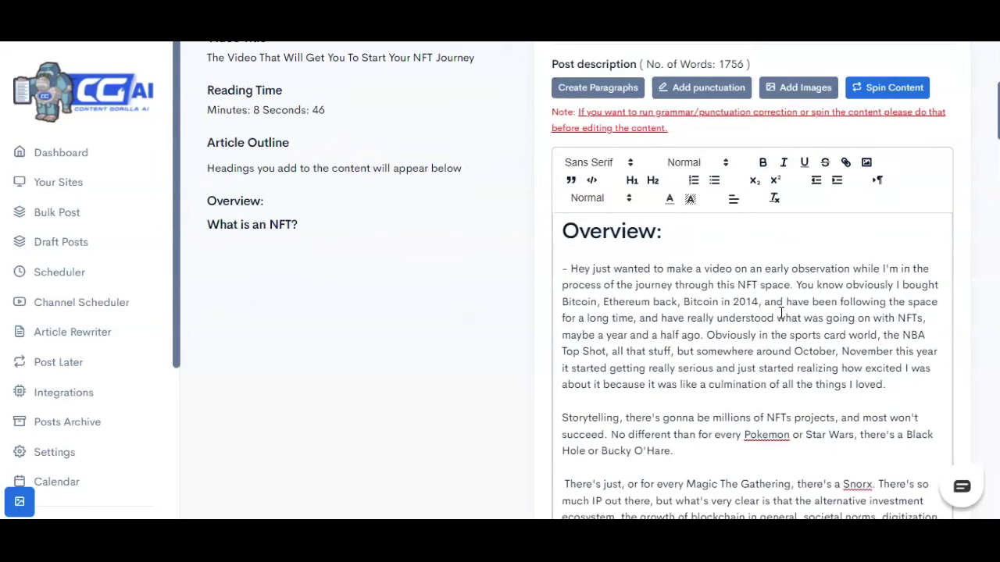
scroll(781, 312, "up", 2)
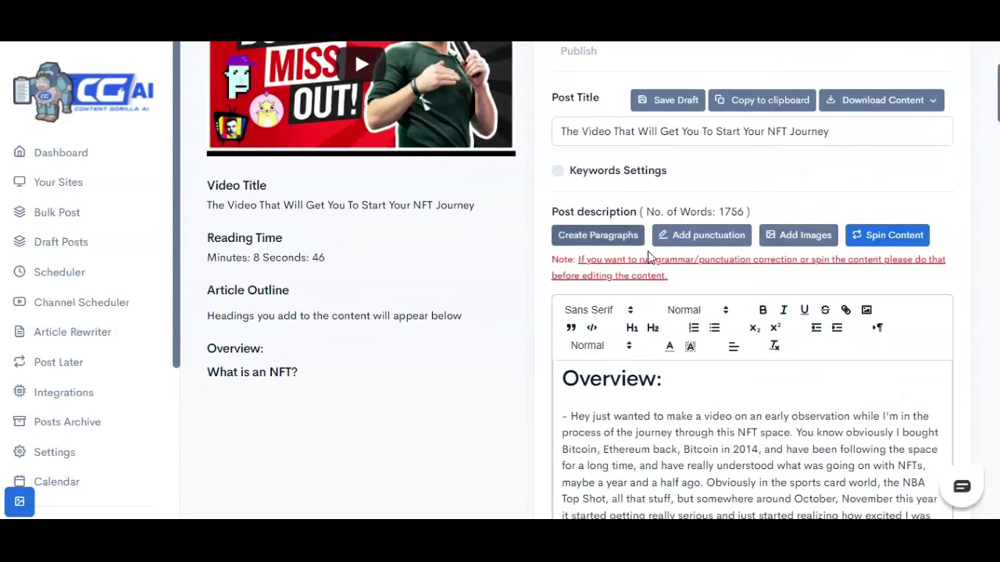
scroll(648, 234, "up", 1)
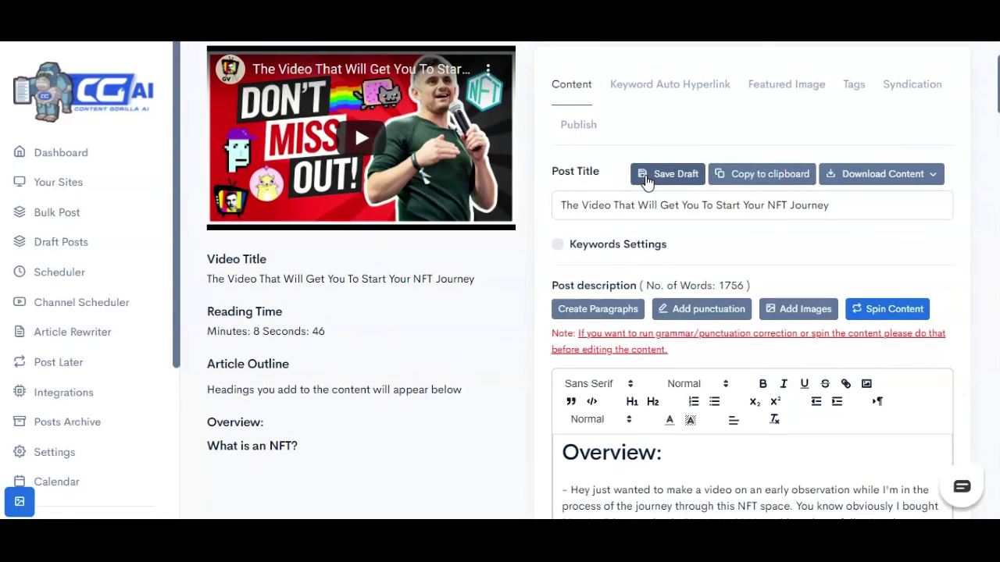
scroll(727, 332, "down", 1)
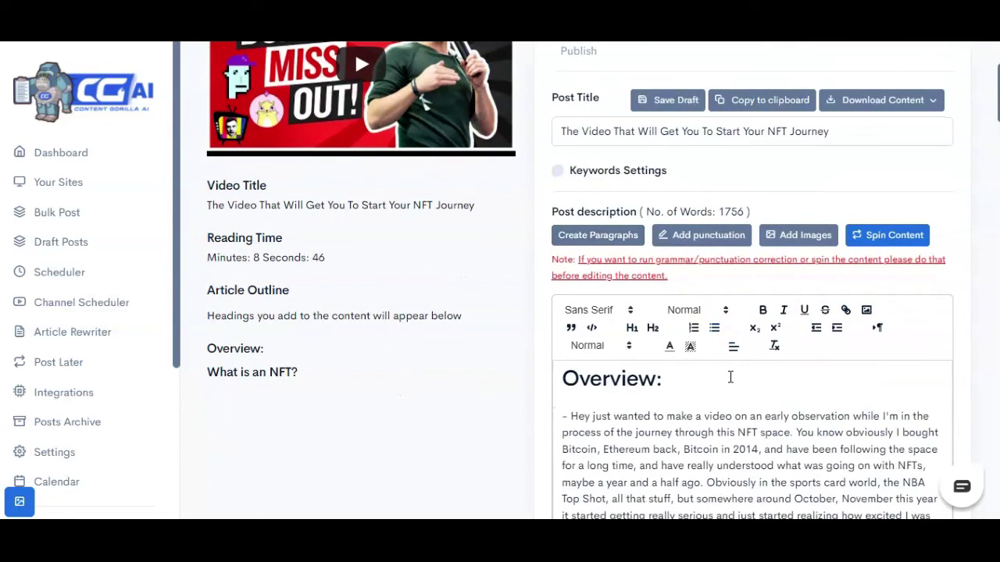
scroll(730, 364, "up", 1)
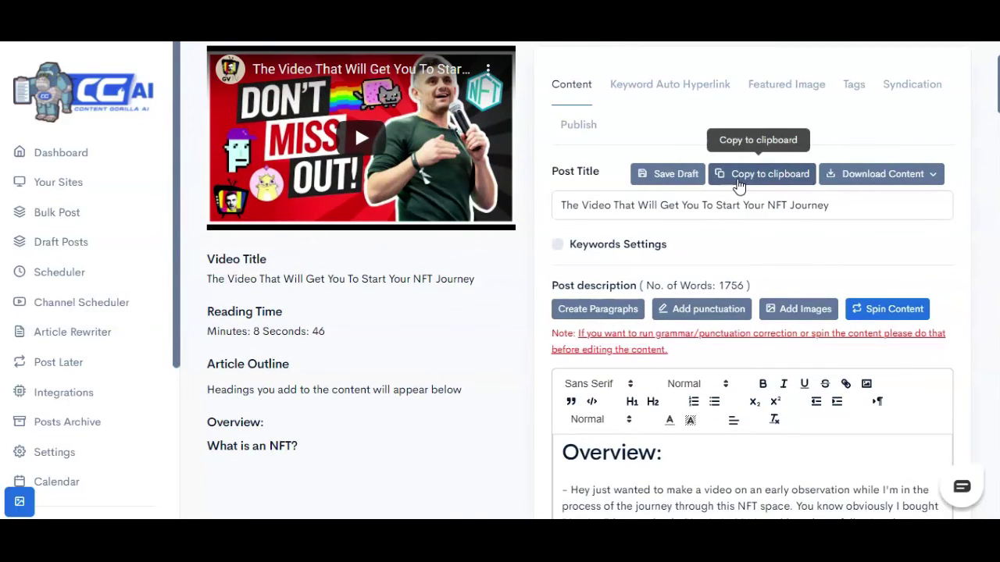
left_click(863, 173)
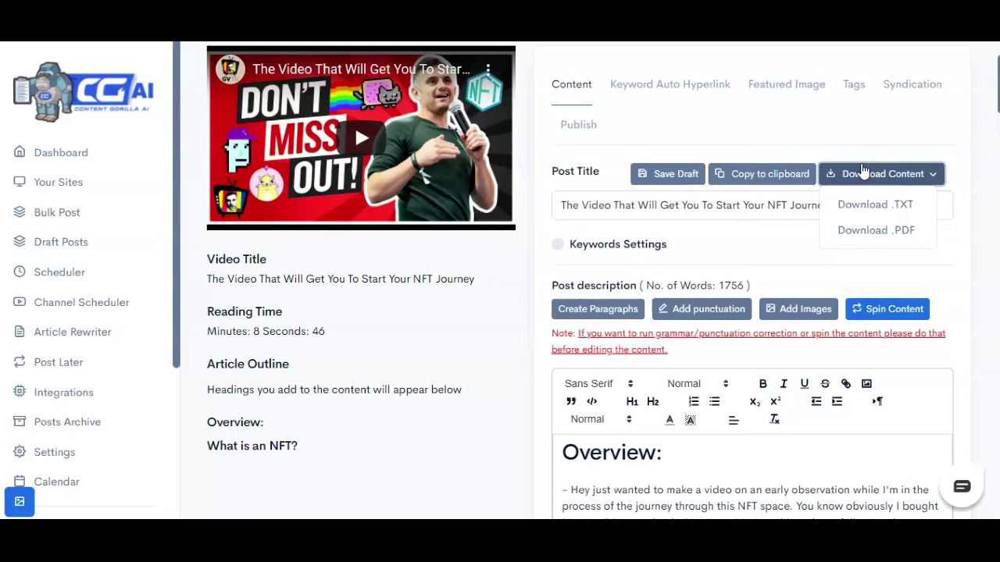
Insert the photo of a hand holding a phone from the "what are nfts gary vee" image results below the first Overview paragraph.
scroll(798, 234, "down", 5)
left_click(798, 234)
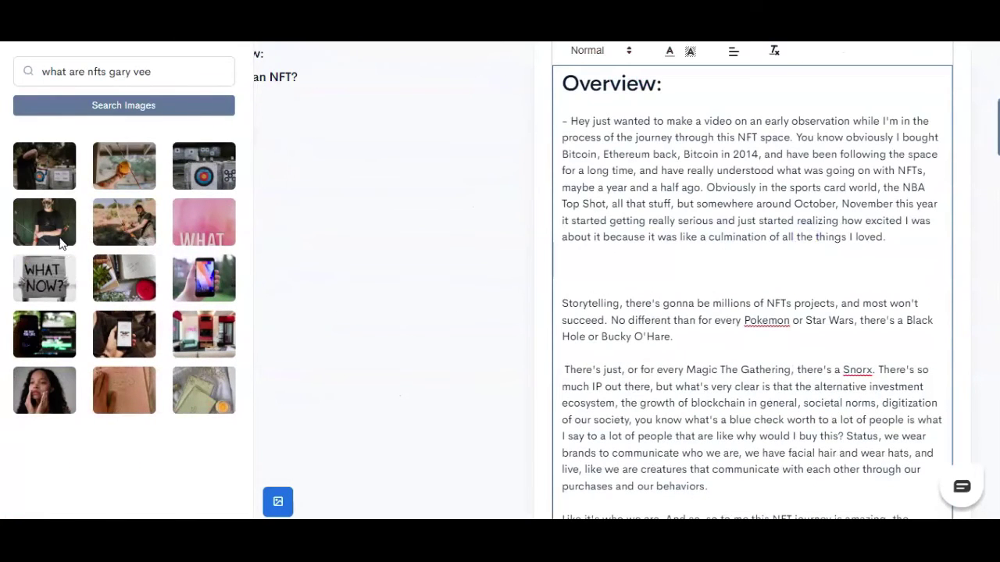
left_click_drag(106, 328, 661, 250)
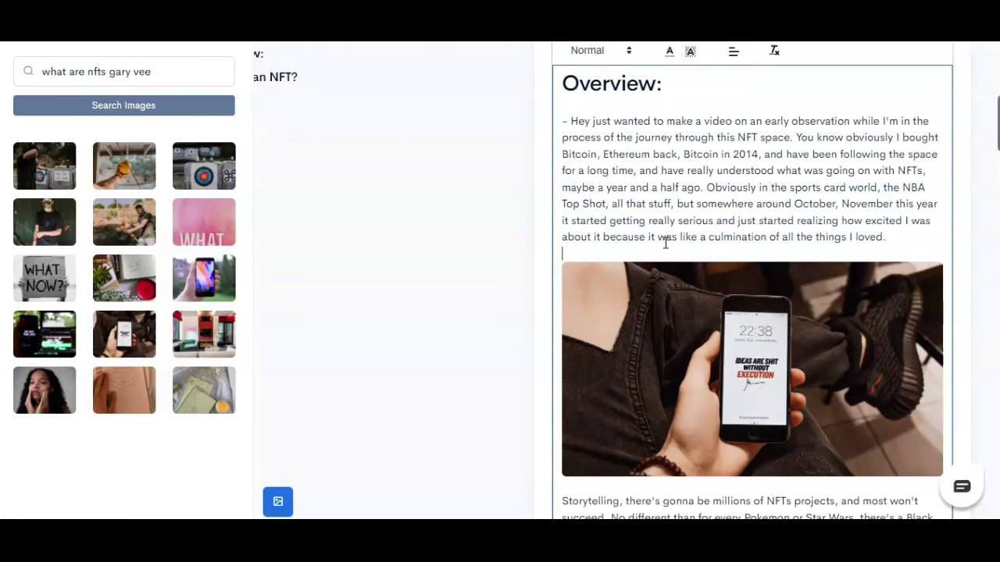
scroll(664, 243, "down", 3)
left_click(747, 336)
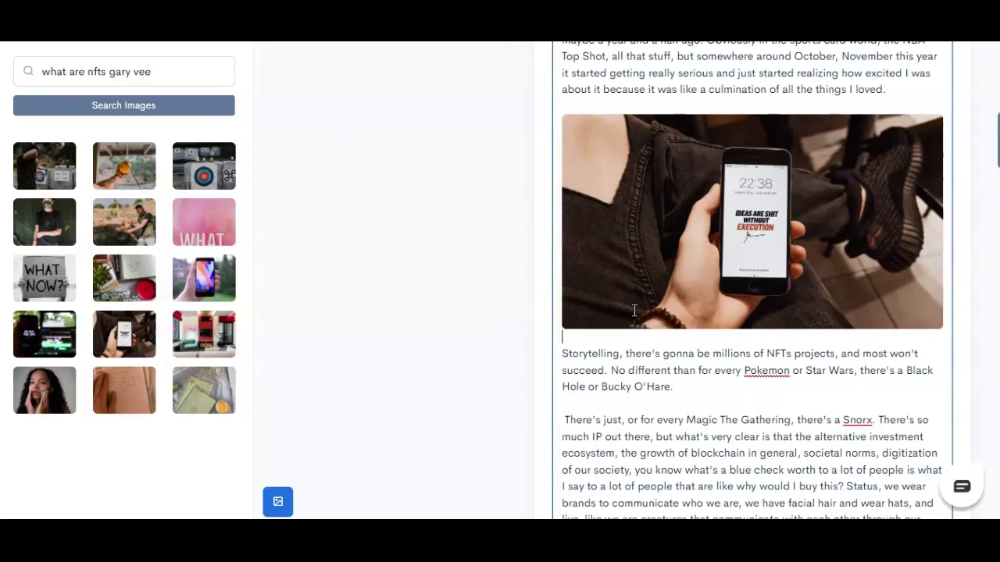
left_click(752, 230)
scroll(772, 353, "up", 5)
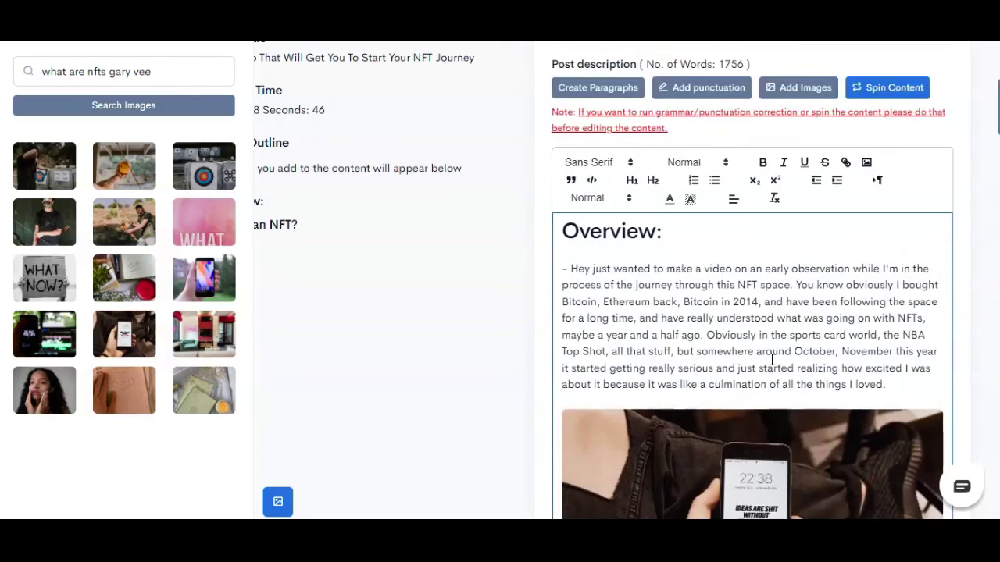
Review the upper part of the post with its title and editing options, and close the stock image search.
scroll(771, 360, "up", 3)
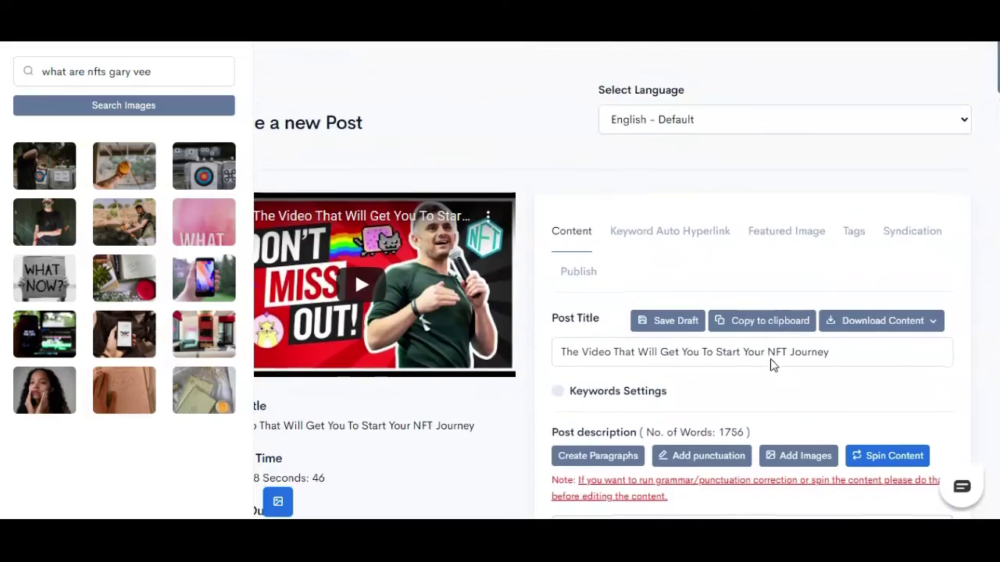
scroll(771, 359, "down", 10)
scroll(771, 361, "up", 10)
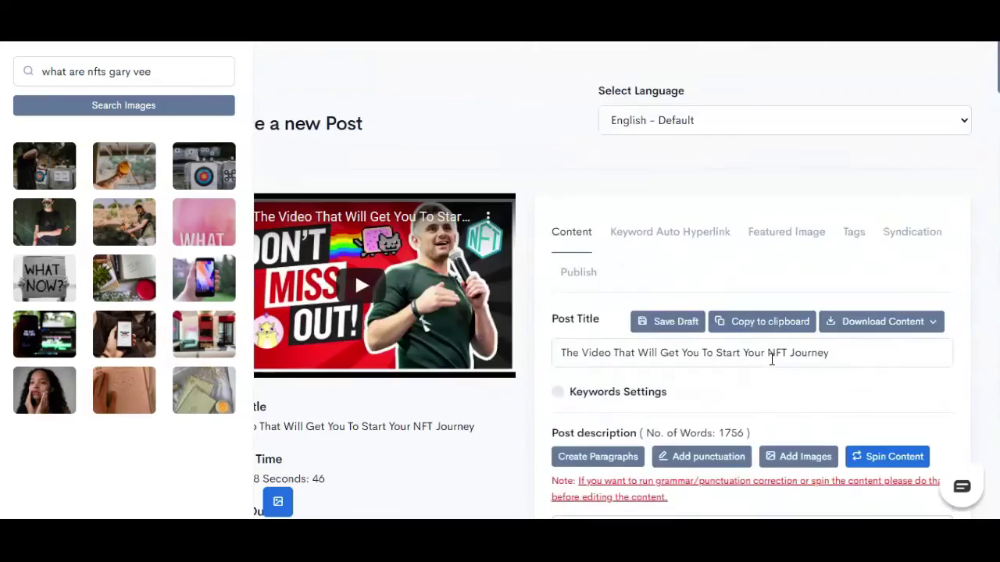
scroll(772, 359, "down", 1)
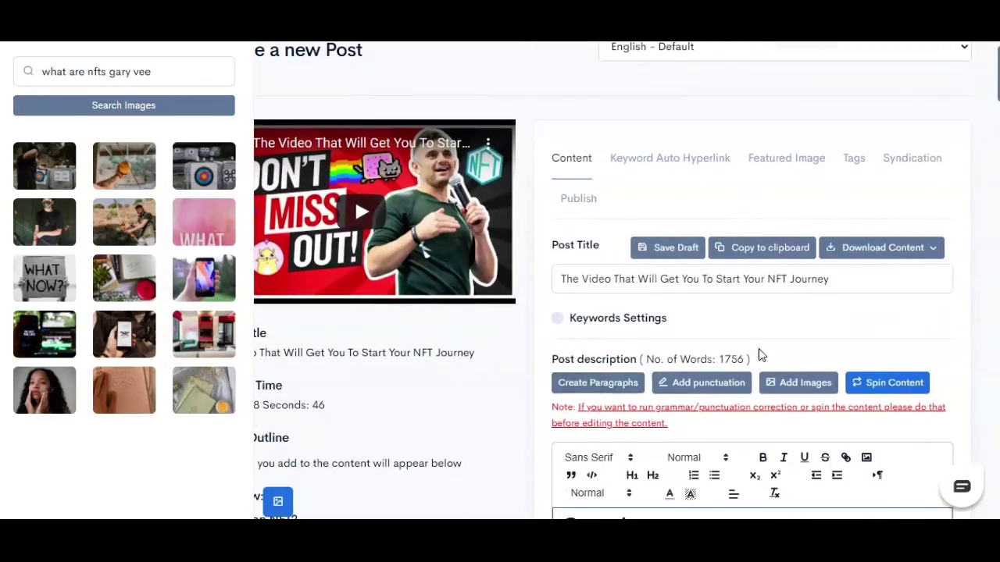
left_click(289, 499)
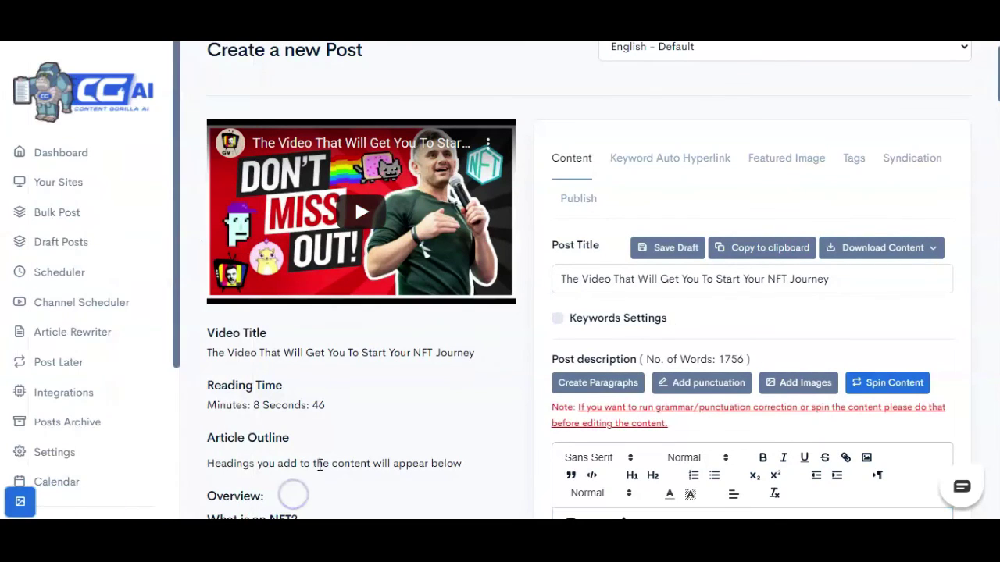
Examine the post's keyword auto hyperlink fields, its featured image and its post tags.
left_click(642, 161)
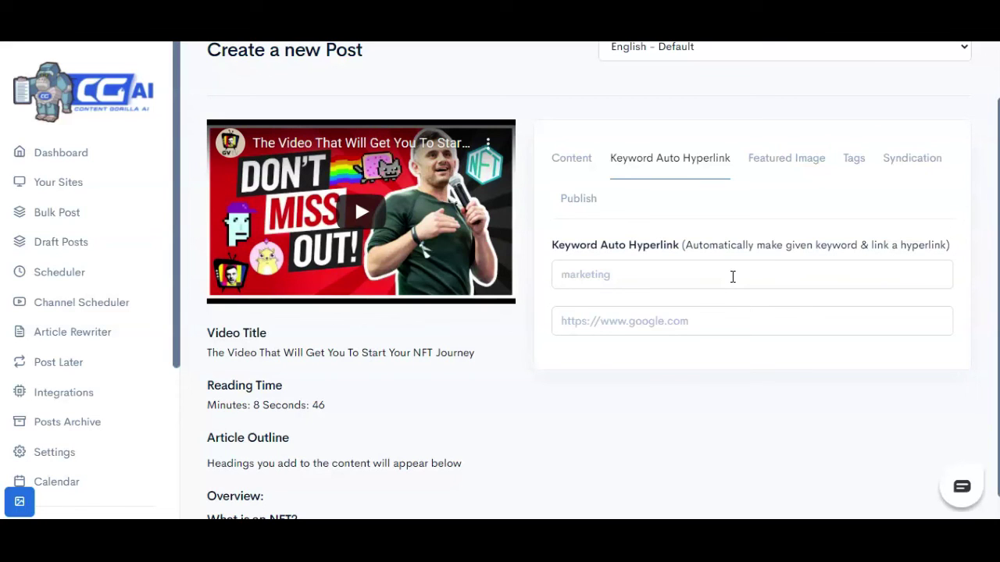
left_click(761, 151)
scroll(855, 388, "down", 1)
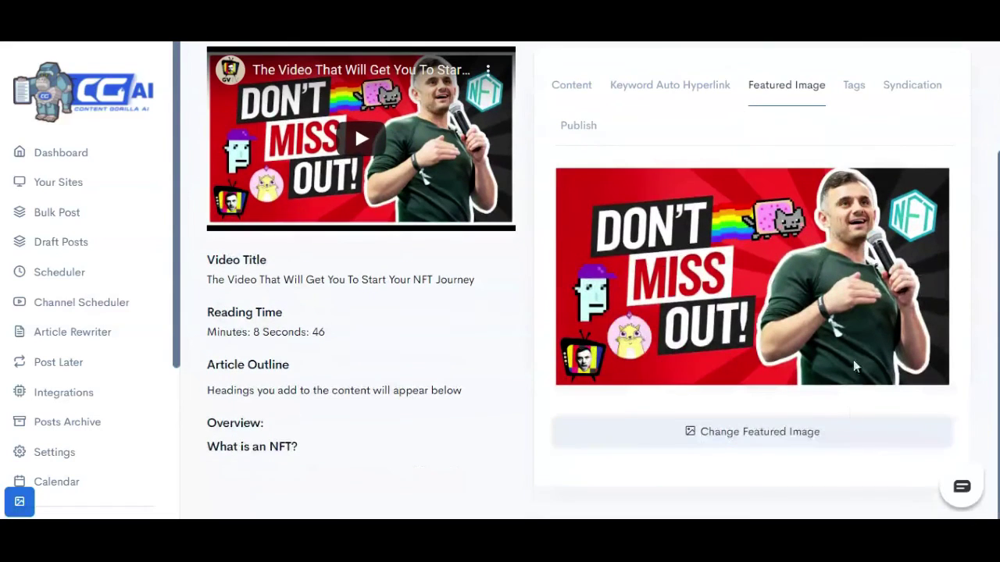
scroll(593, 351, "up", 1)
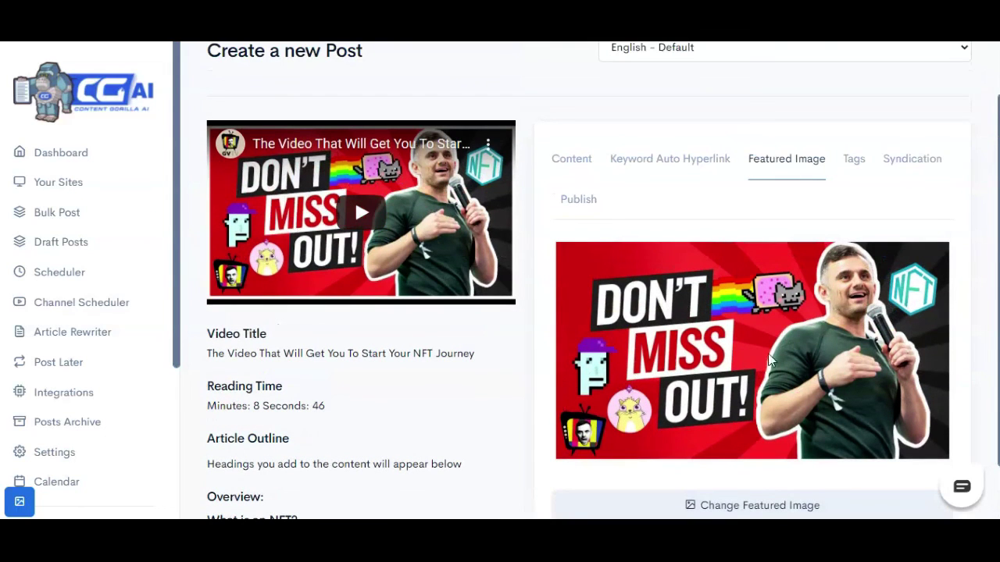
left_click(858, 167)
scroll(845, 262, "down", 1)
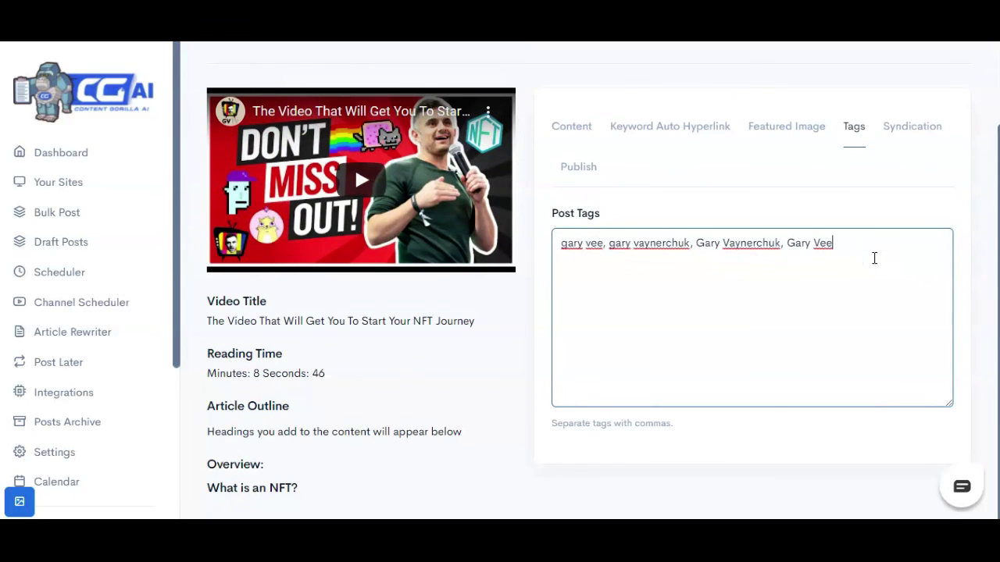
Select the Facebook live test, LinkedIn, Entrepreneurs Junction, Doggie Army and Content Marketing Tips & Tricks accounts for syndicating the social post.
left_click(900, 139)
scroll(895, 201, "down", 2)
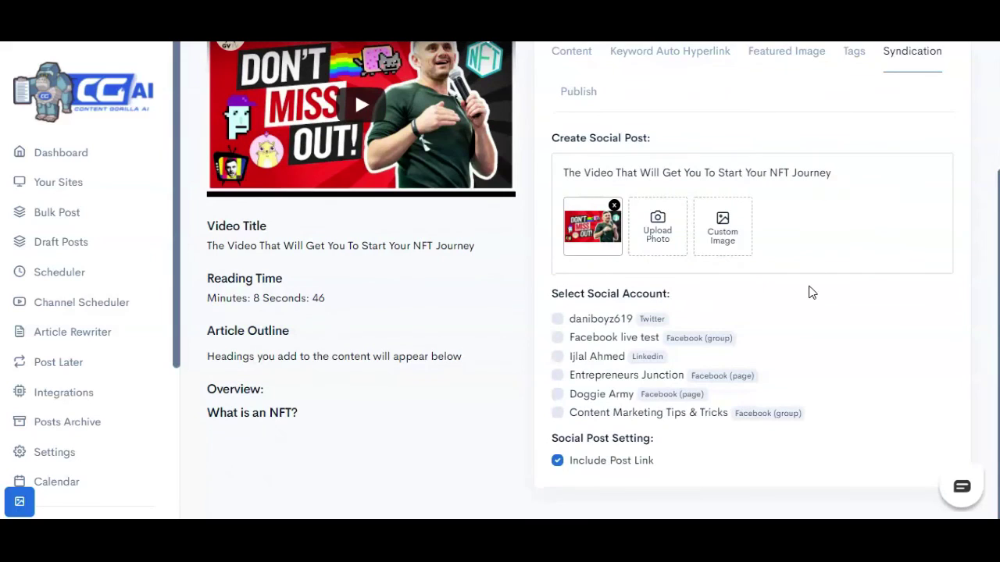
left_click(558, 341)
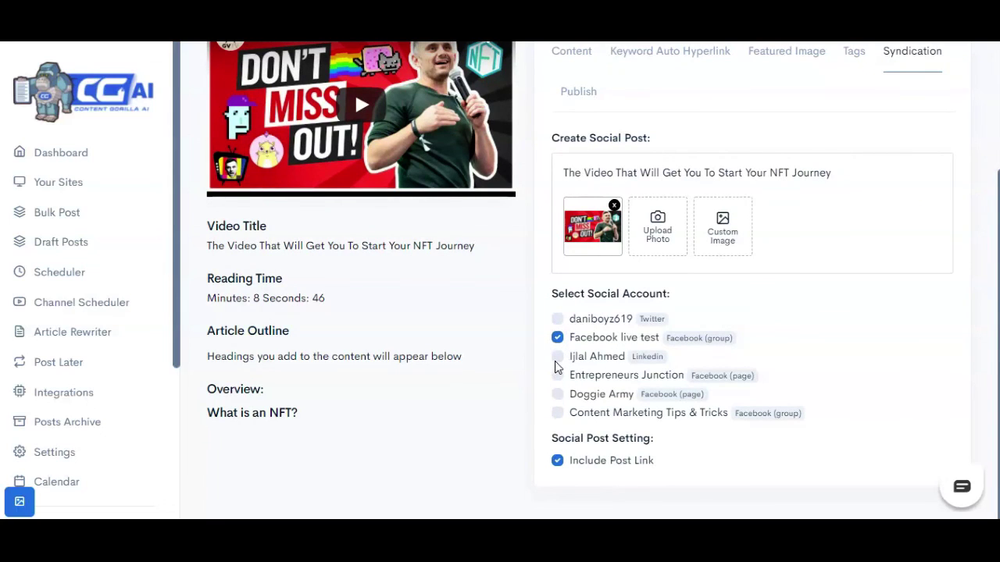
left_click(557, 357)
left_click(554, 375)
left_click(557, 394)
left_click(558, 414)
scroll(850, 278, "up", 3)
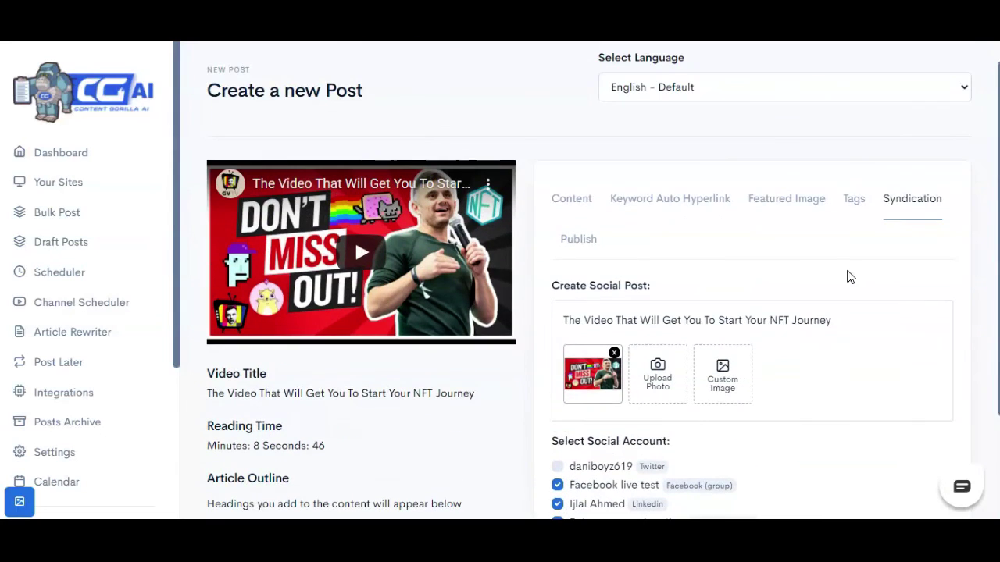
Publish the post to the Impressive Contetn website under the Blogging category.
left_click(579, 239)
scroll(691, 250, "down", 2)
left_click(686, 192)
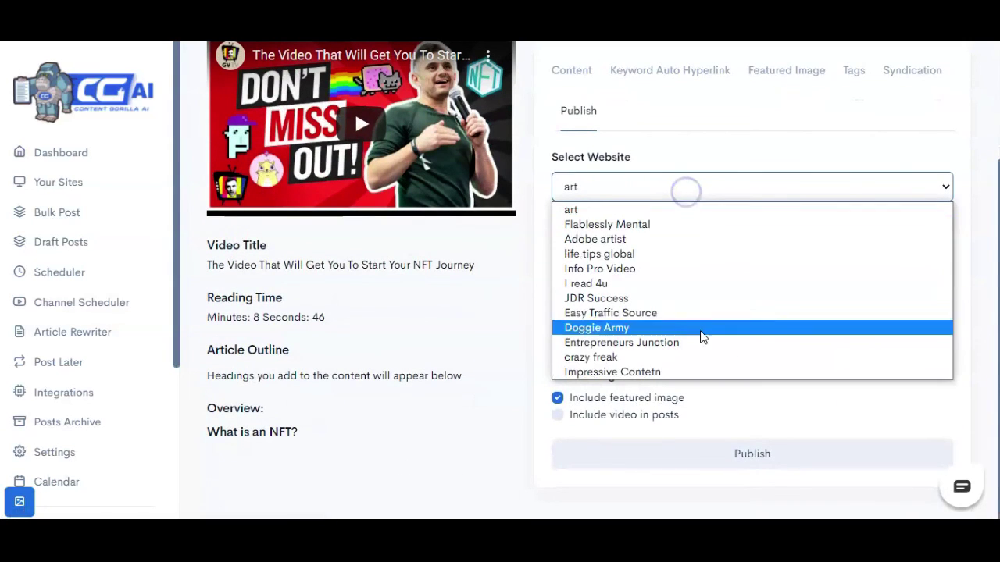
left_click(702, 371)
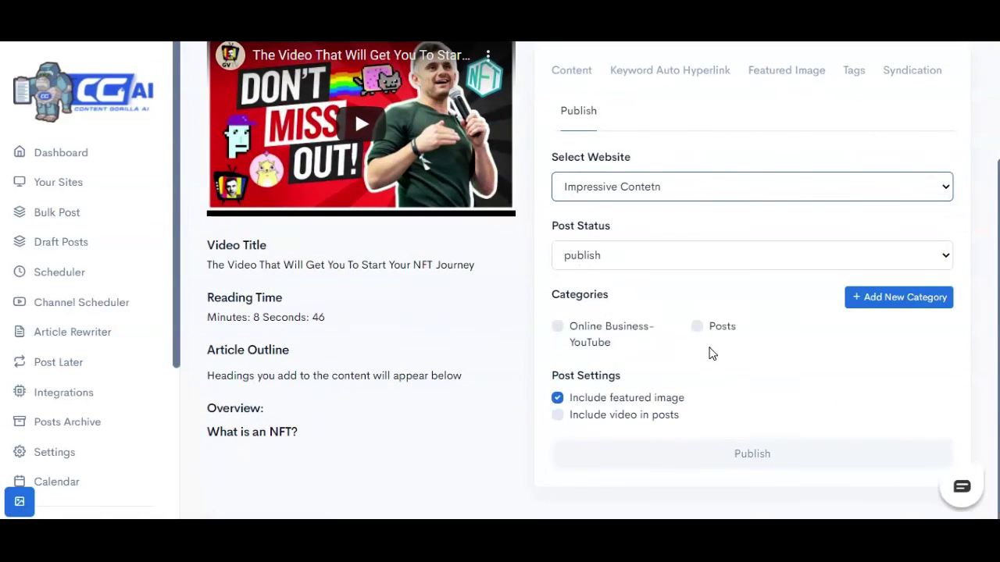
scroll(710, 345, "up", 1)
scroll(710, 347, "down", 1)
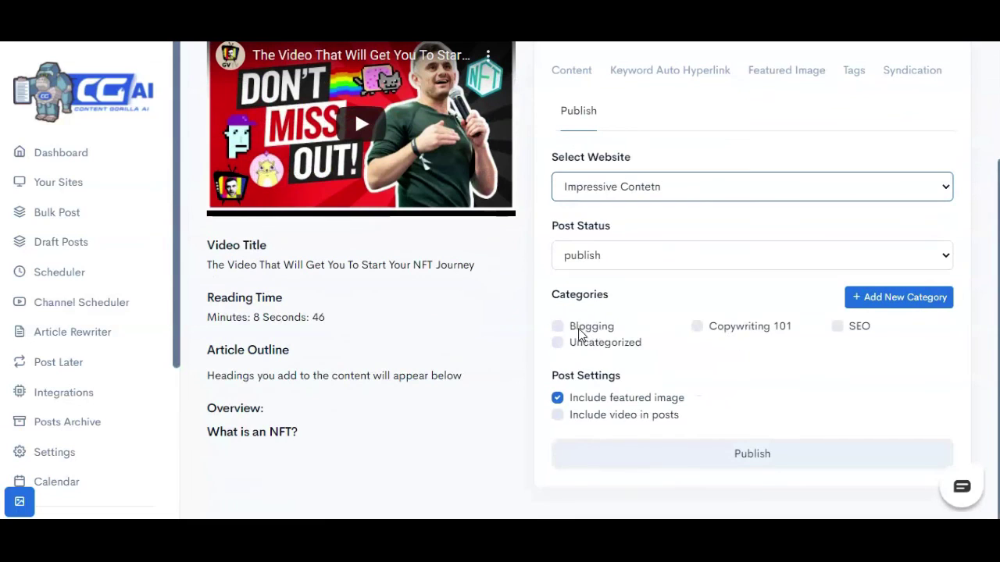
left_click(563, 327)
left_click(770, 455)
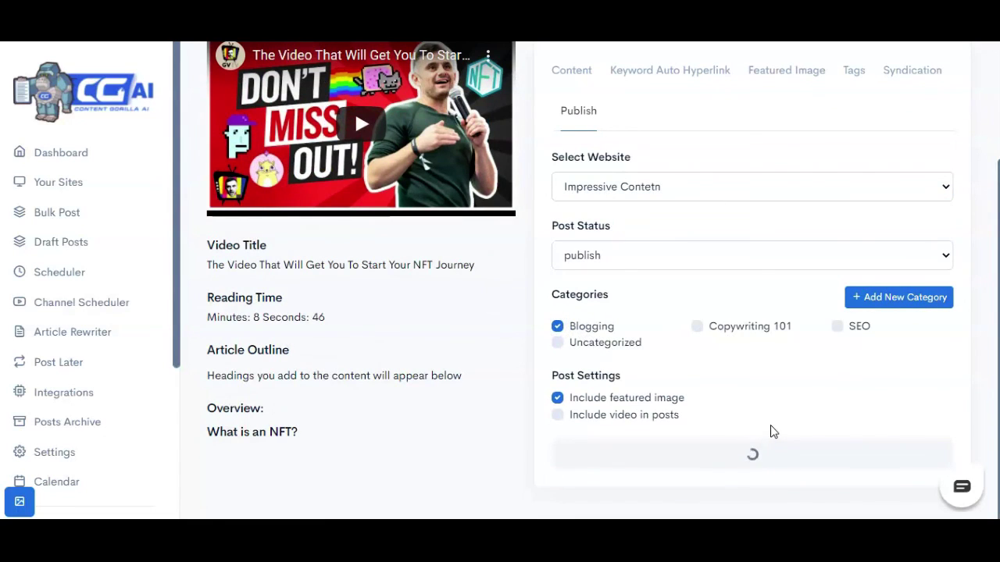